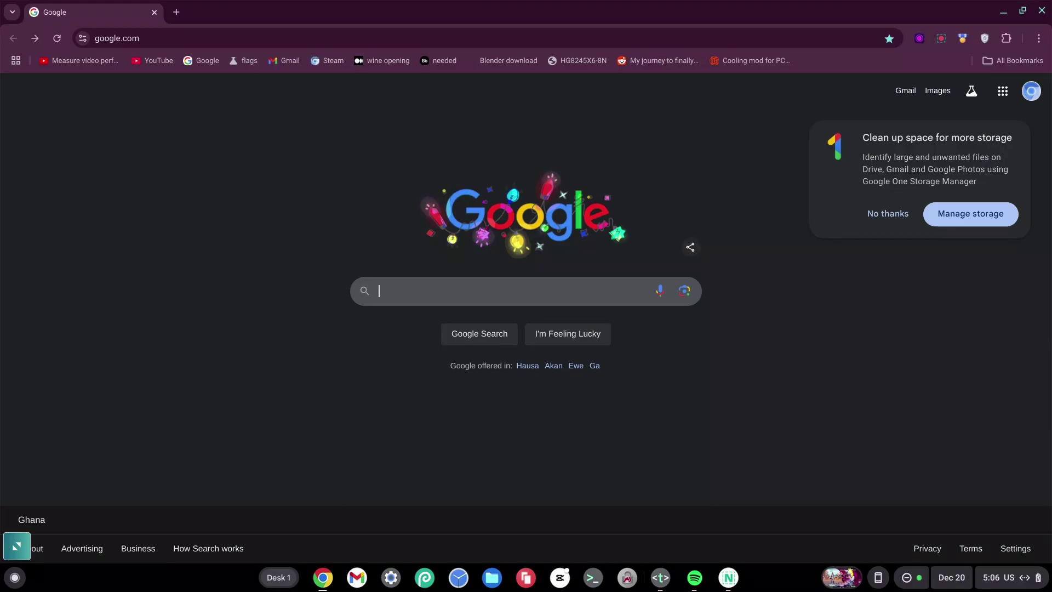
{"action": "type", "text": "Minecraft"}
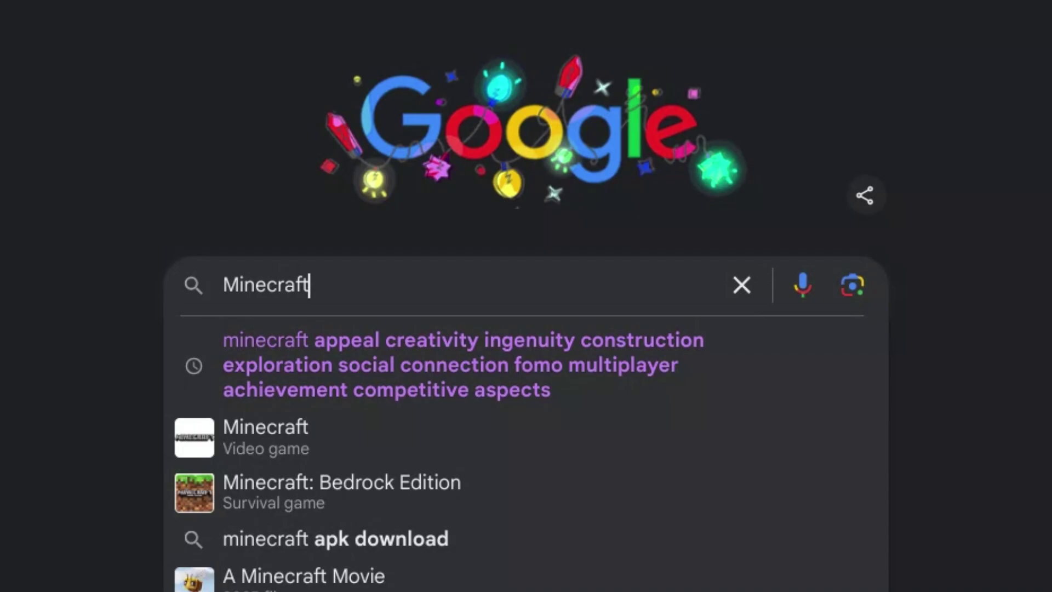
- Search Google for 'Minecraft'
{"action": "key", "text": "Return"}
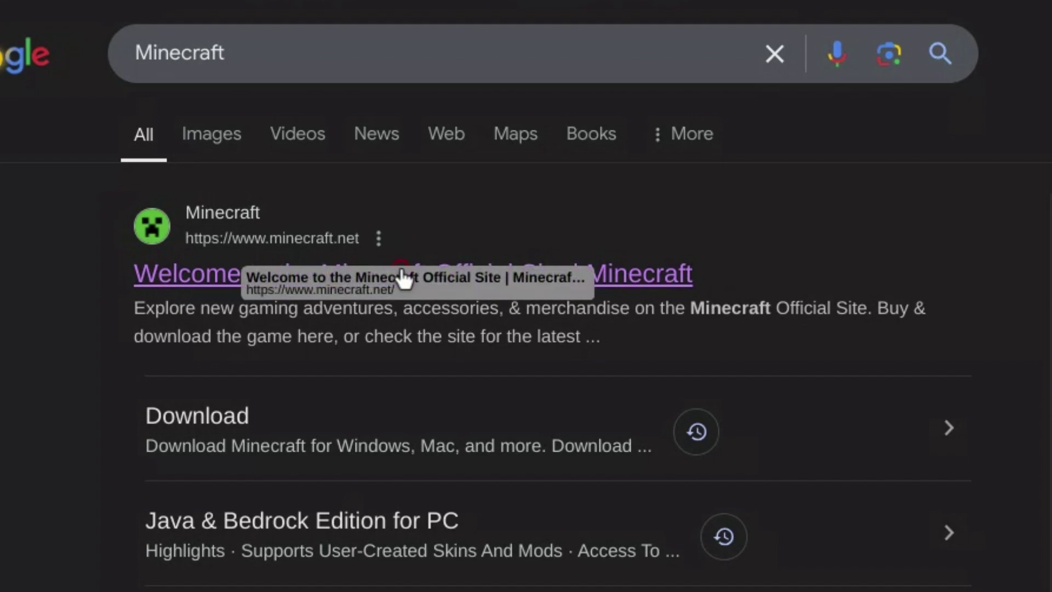
- Open minecraft.net and go to its Download page for the Debian/Ubuntu launcher
{"action": "left_click", "coordinate": [402, 273]}
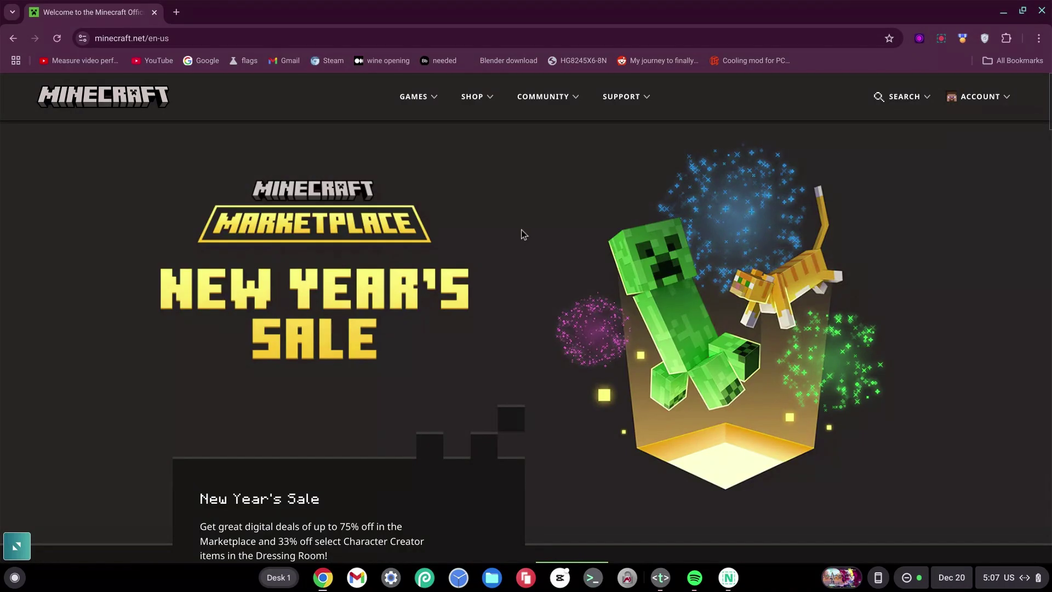
{"action": "scroll", "coordinate": [522, 234], "scroll_direction": "down", "scroll_amount": 5}
{"action": "scroll", "coordinate": [522, 235], "scroll_direction": "down", "scroll_amount": 5}
{"action": "scroll", "coordinate": [520, 238], "scroll_direction": "down", "scroll_amount": 5}
{"action": "scroll", "coordinate": [518, 240], "scroll_direction": "down", "scroll_amount": 5}
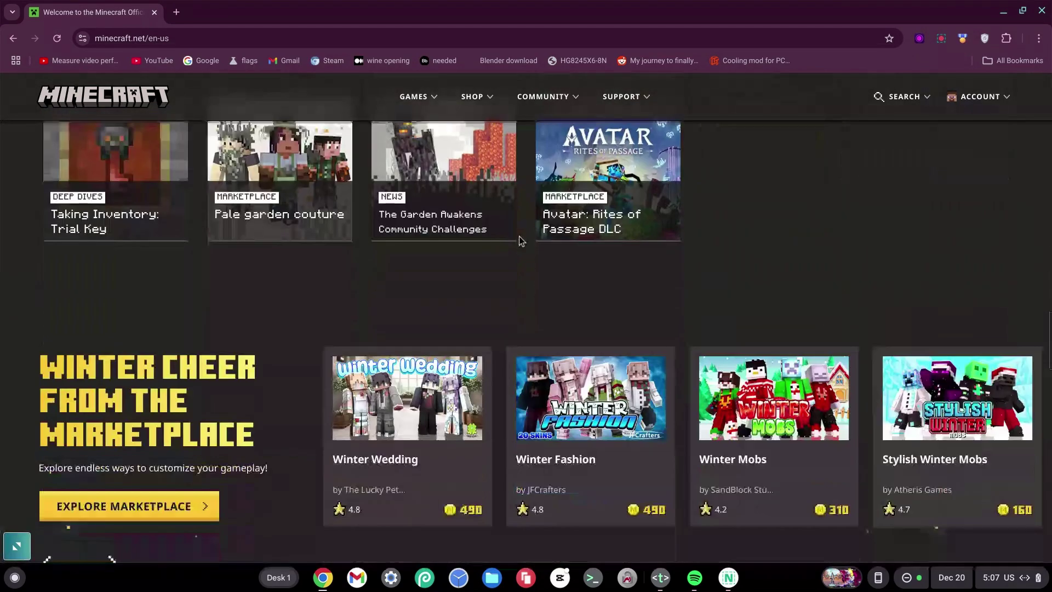
{"action": "scroll", "coordinate": [519, 240], "scroll_direction": "down", "scroll_amount": 5}
{"action": "scroll", "coordinate": [519, 239], "scroll_direction": "down", "scroll_amount": 5}
{"action": "scroll", "coordinate": [520, 239], "scroll_direction": "down", "scroll_amount": 5}
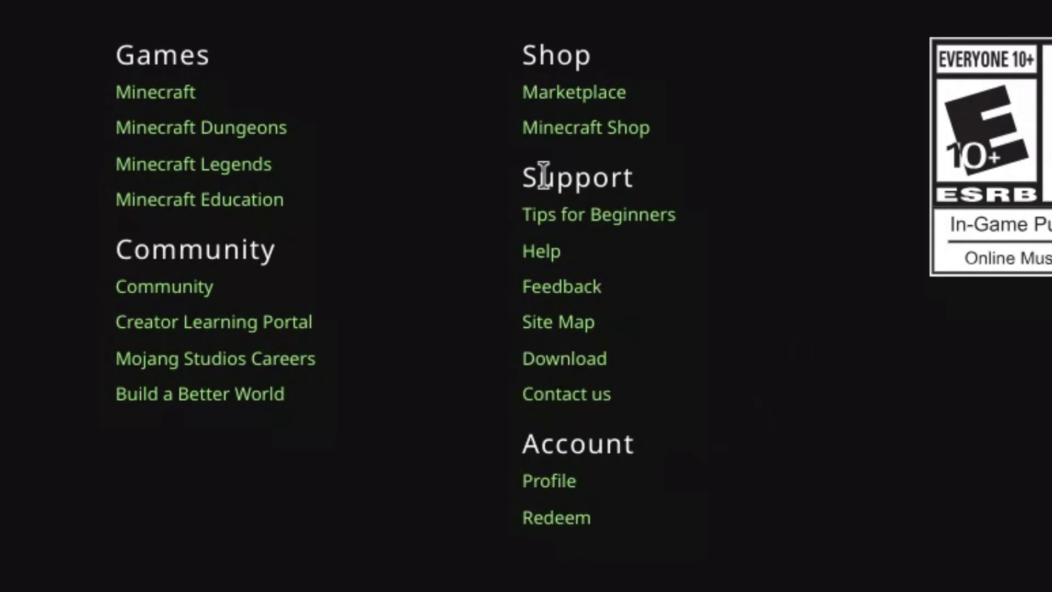
{"action": "left_click", "coordinate": [584, 371]}
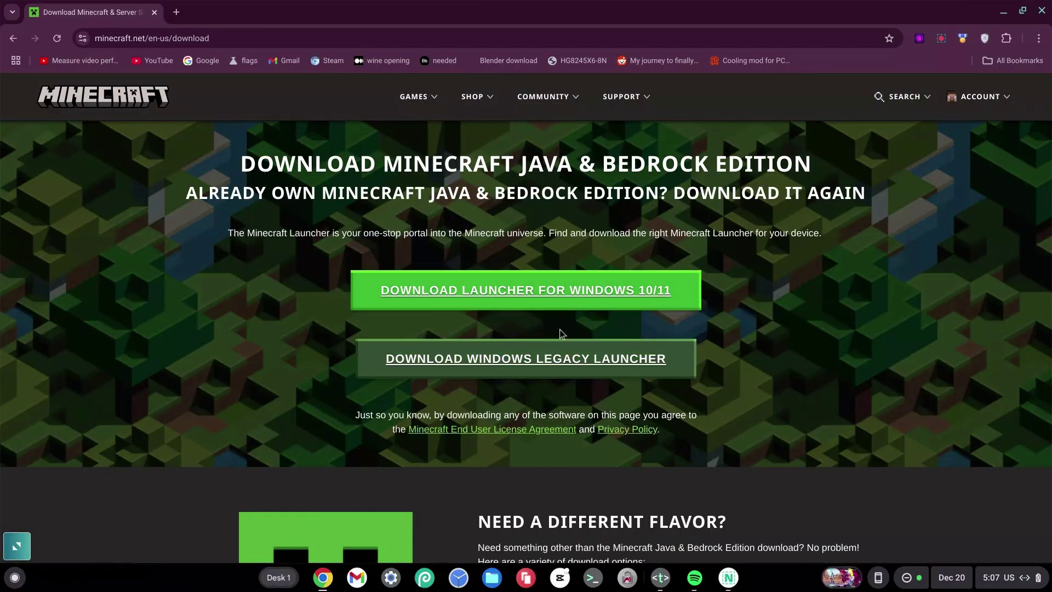
{"action": "scroll", "coordinate": [522, 313], "scroll_direction": "down", "scroll_amount": 3}
{"action": "scroll", "coordinate": [522, 312], "scroll_direction": "down", "scroll_amount": 5}
{"action": "scroll", "coordinate": [521, 312], "scroll_direction": "down", "scroll_amount": 2}
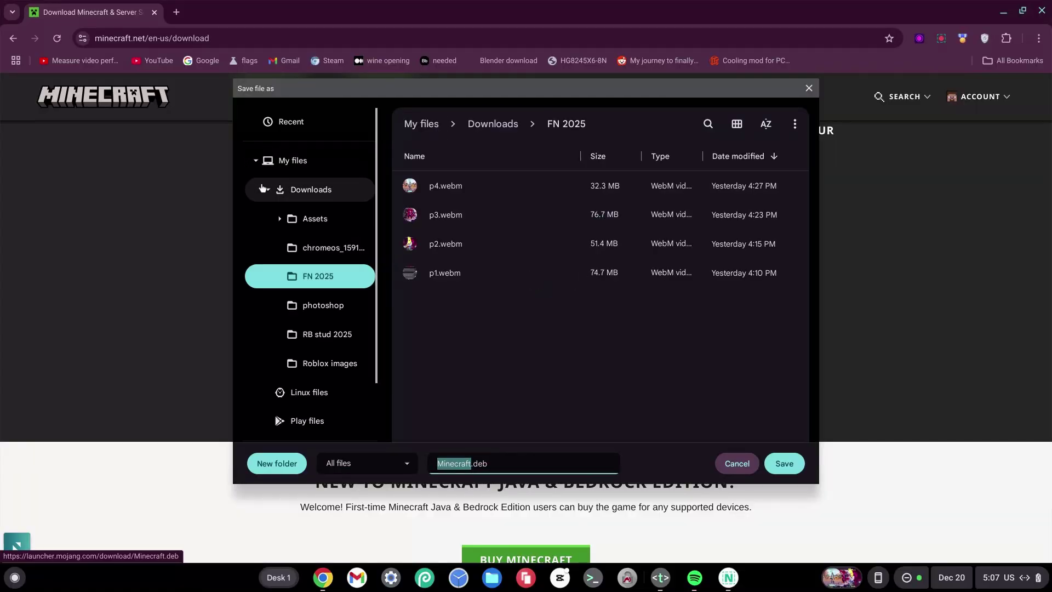
- Pick Linux files as the save location and save Minecraft.deb there
{"action": "left_click", "coordinate": [263, 188]}
{"action": "left_click", "coordinate": [322, 224]}
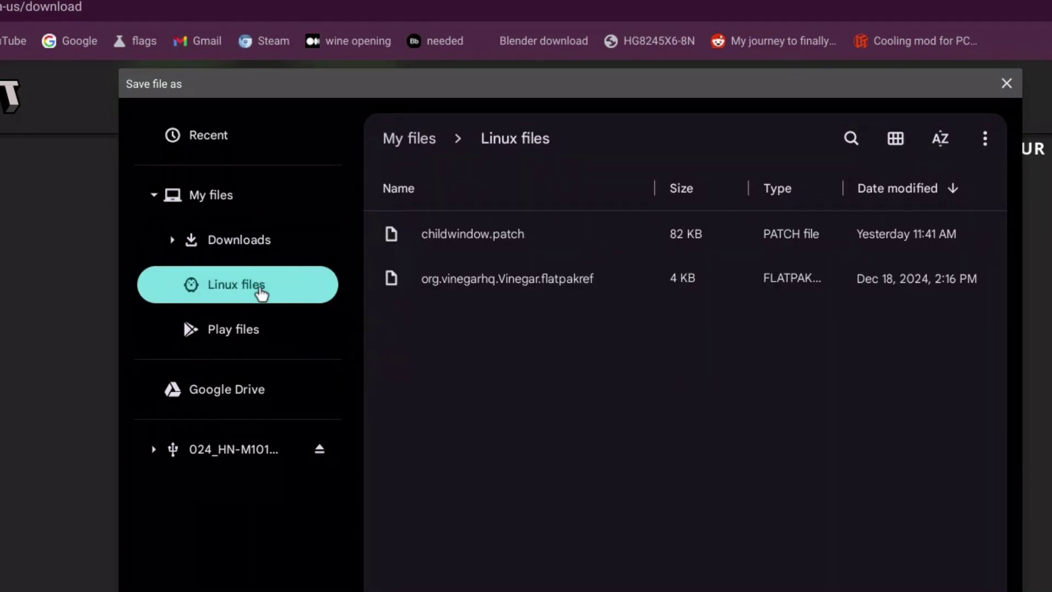
{"action": "left_click", "coordinate": [242, 241]}
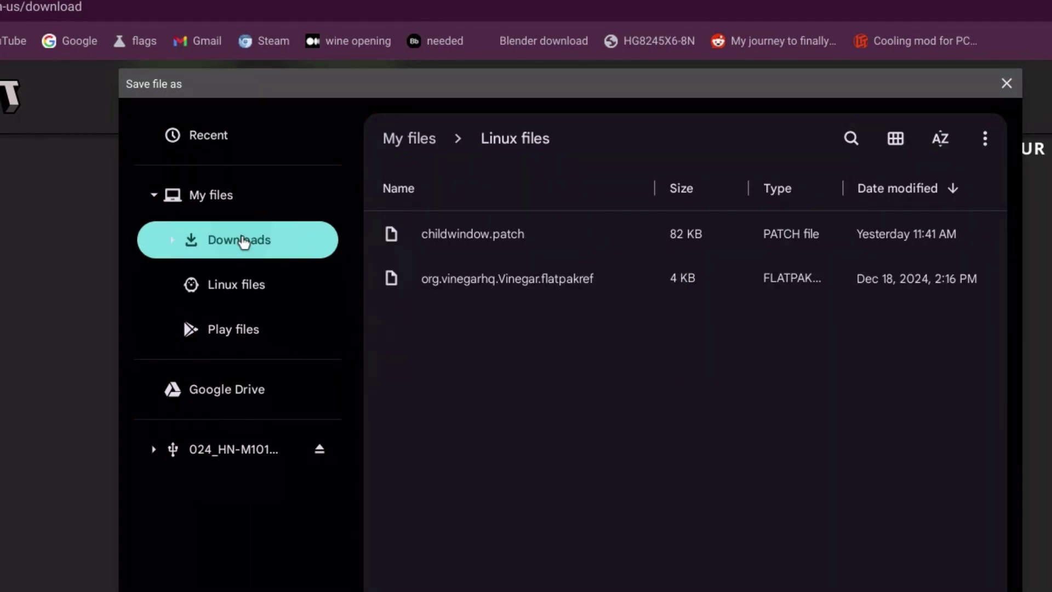
{"action": "left_click", "coordinate": [257, 296]}
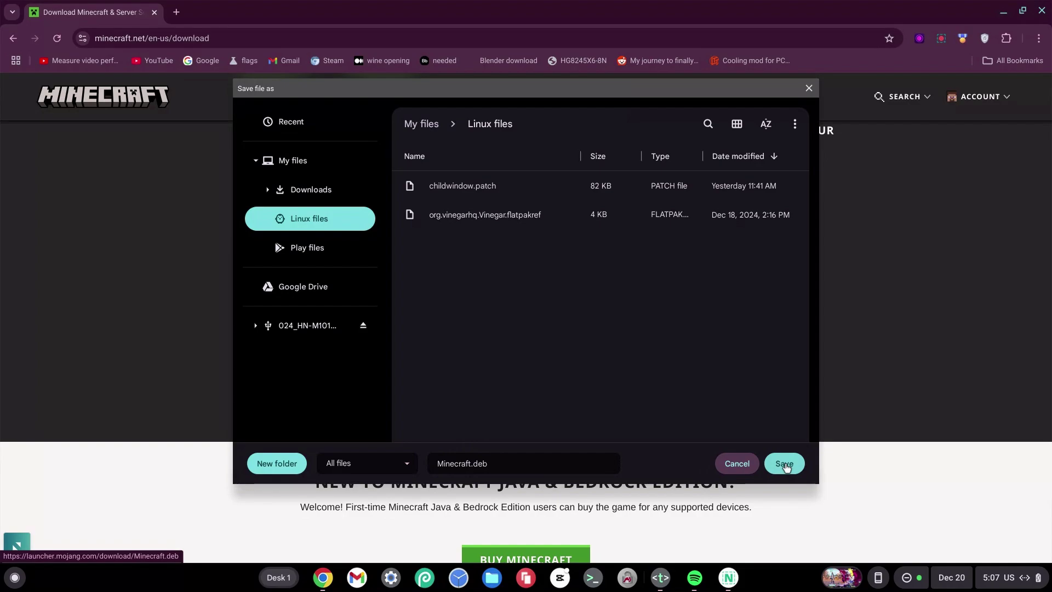
{"action": "left_click", "coordinate": [784, 463]}
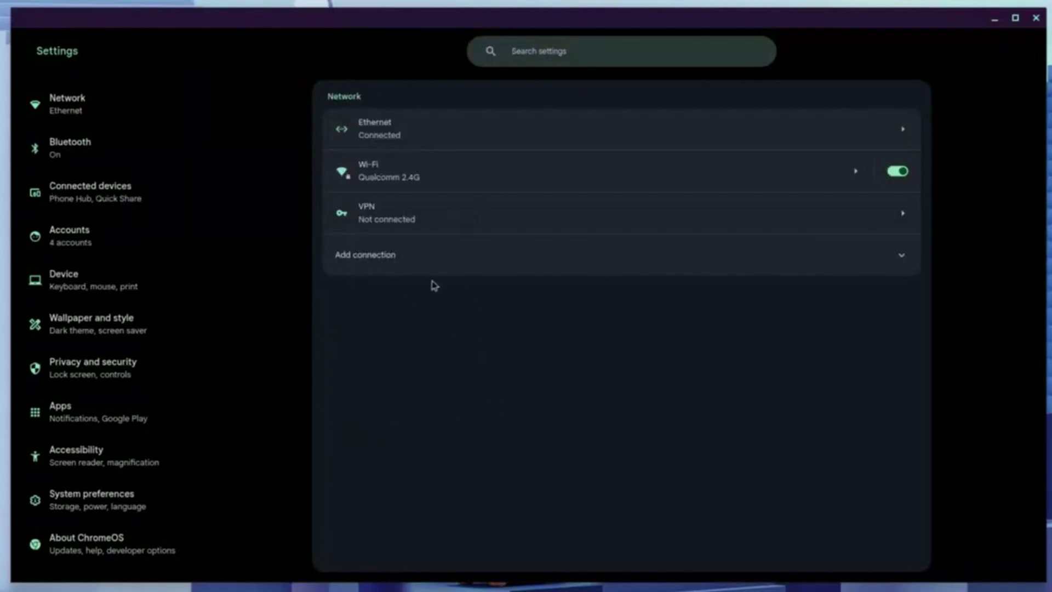
{"action": "scroll", "coordinate": [96, 287], "scroll_direction": "down", "scroll_amount": 1}
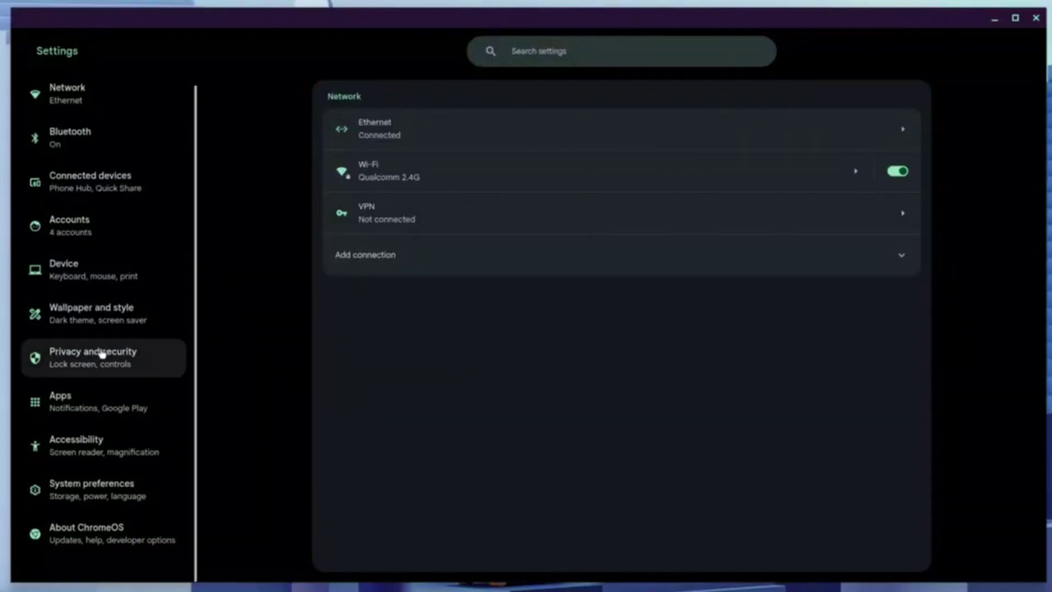
- Start the Linux development environment setup from the About ChromeOS page
{"action": "left_click", "coordinate": [86, 545]}
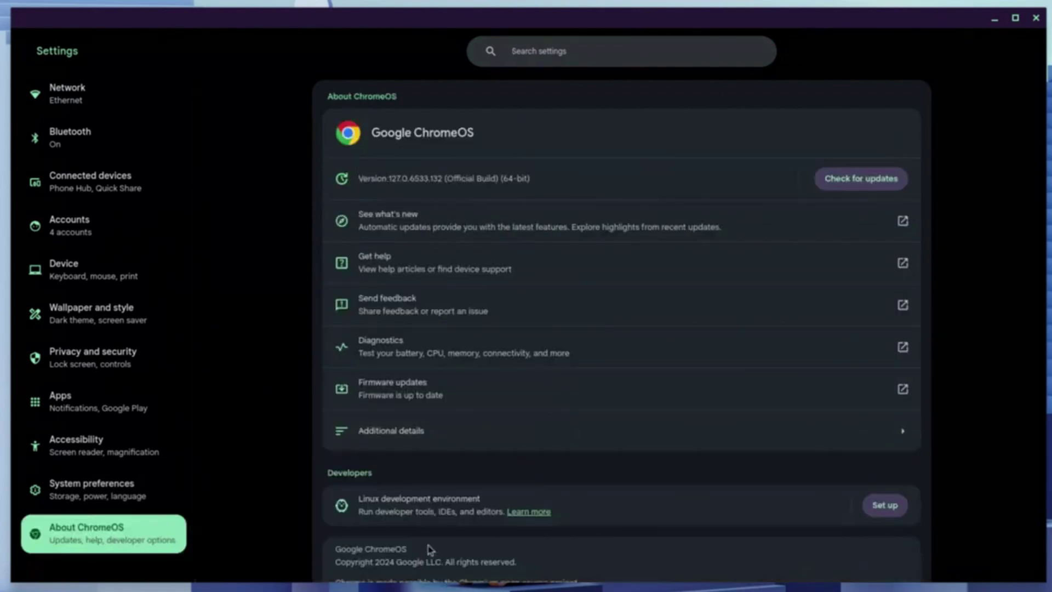
{"action": "left_click_drag", "start_coordinate": [359, 496], "coordinate": [482, 498]}
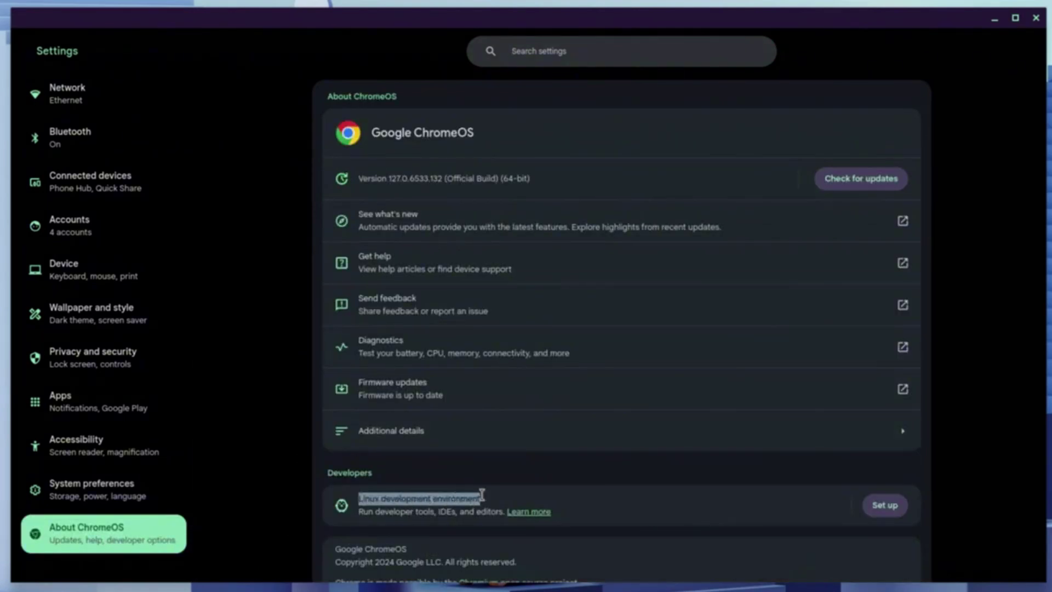
{"action": "left_click", "coordinate": [876, 506]}
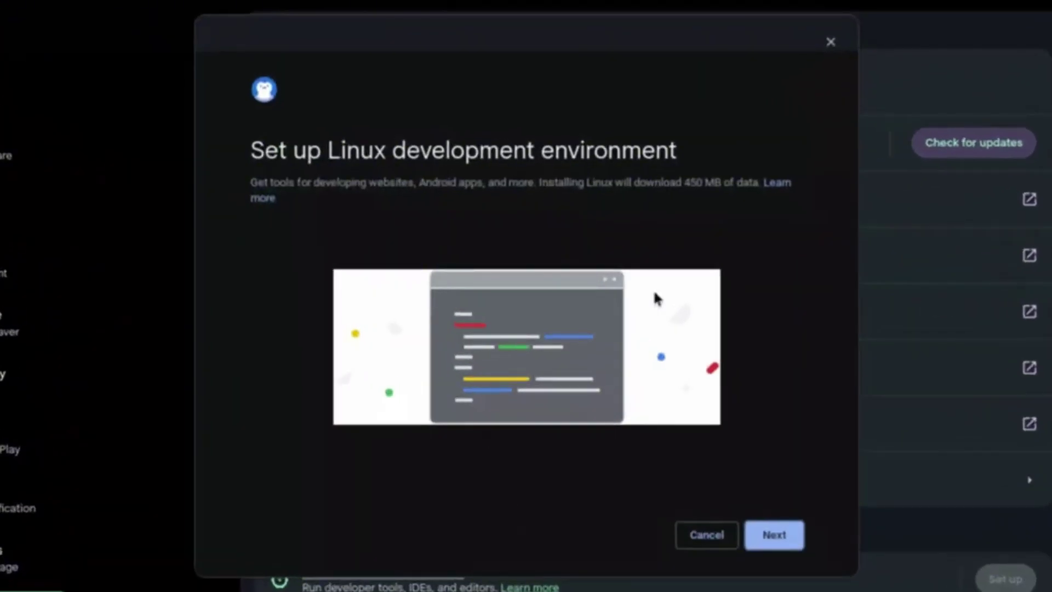
- Clear the pre-filled username, keep the Recommended 10.0 GB disk size, and install Linux
{"action": "left_click", "coordinate": [773, 537]}
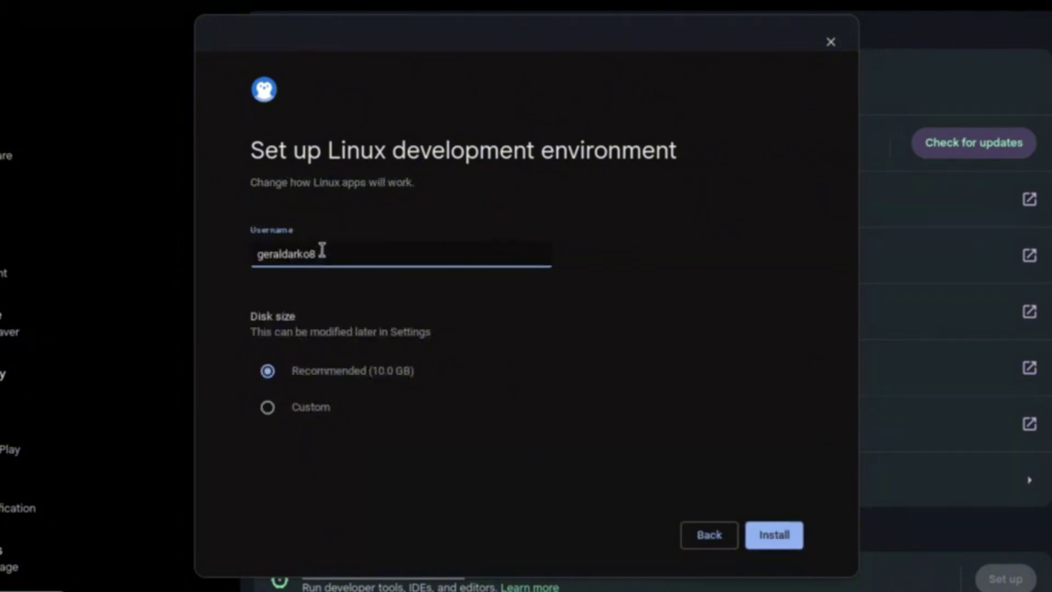
{"action": "key", "text": "BackSpace"}
{"action": "key", "text": "BackSpace"}
{"action": "key", "text": "BackSpace"}
{"action": "key", "text": "BackSpace"}
{"action": "key", "text": "BackSpace"}
{"action": "key", "text": "BackSpace"}
{"action": "type", "text": "gd"}
{"action": "left_click", "coordinate": [765, 536]}
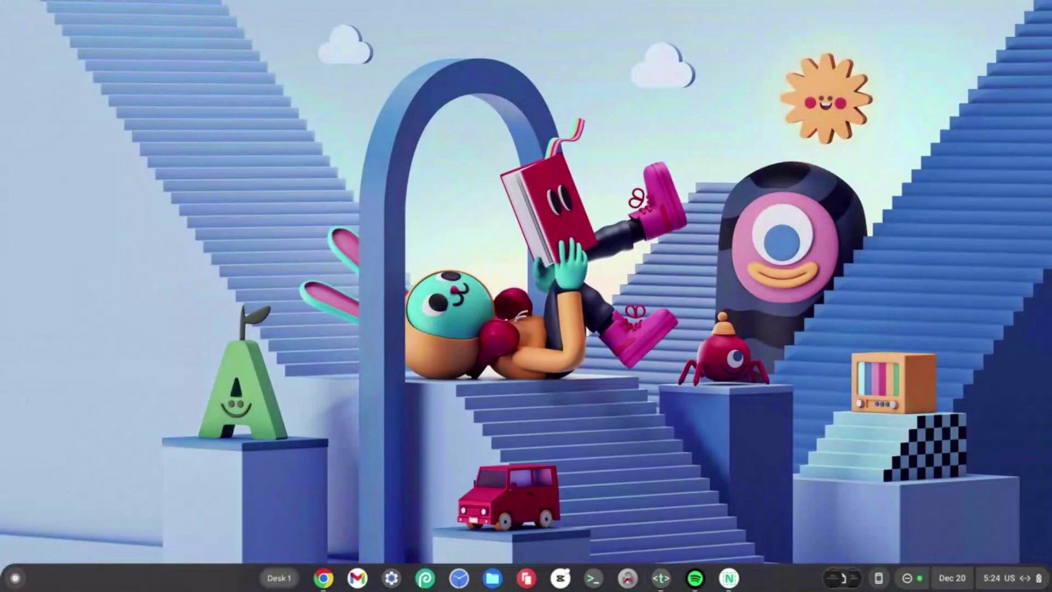
- Launch the Terminal app by searching 'terminal' in the ChromeOS Launcher
{"action": "key", "text": "super"}
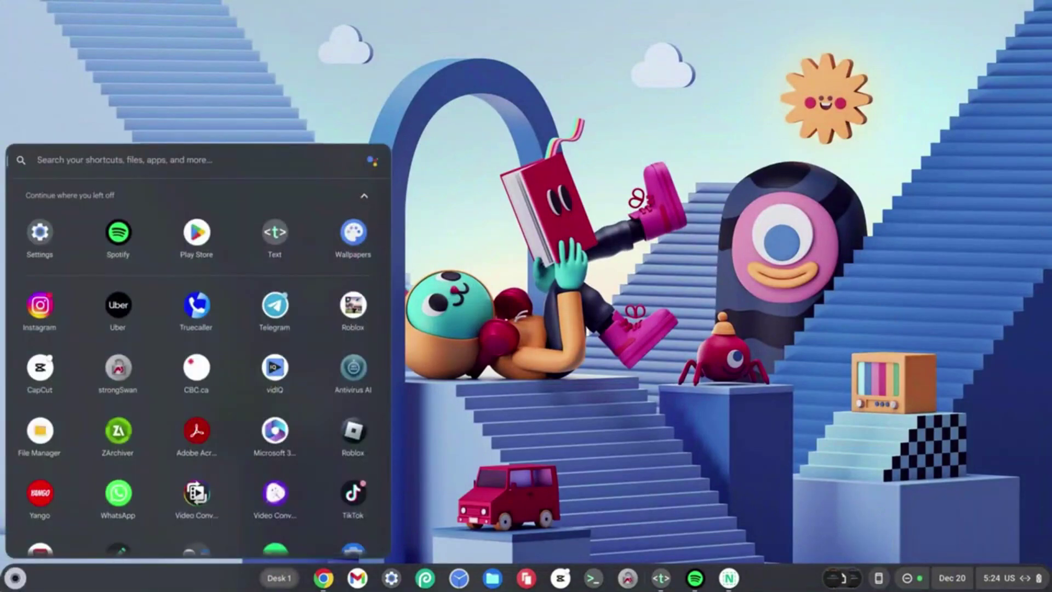
{"action": "type", "text": "terminal"}
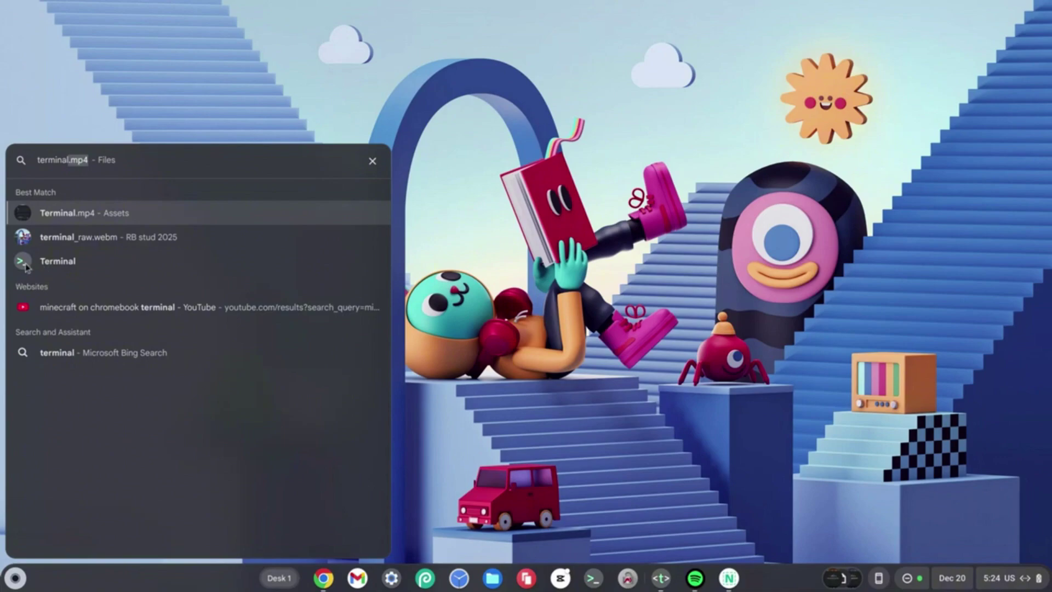
{"action": "left_click", "coordinate": [47, 263]}
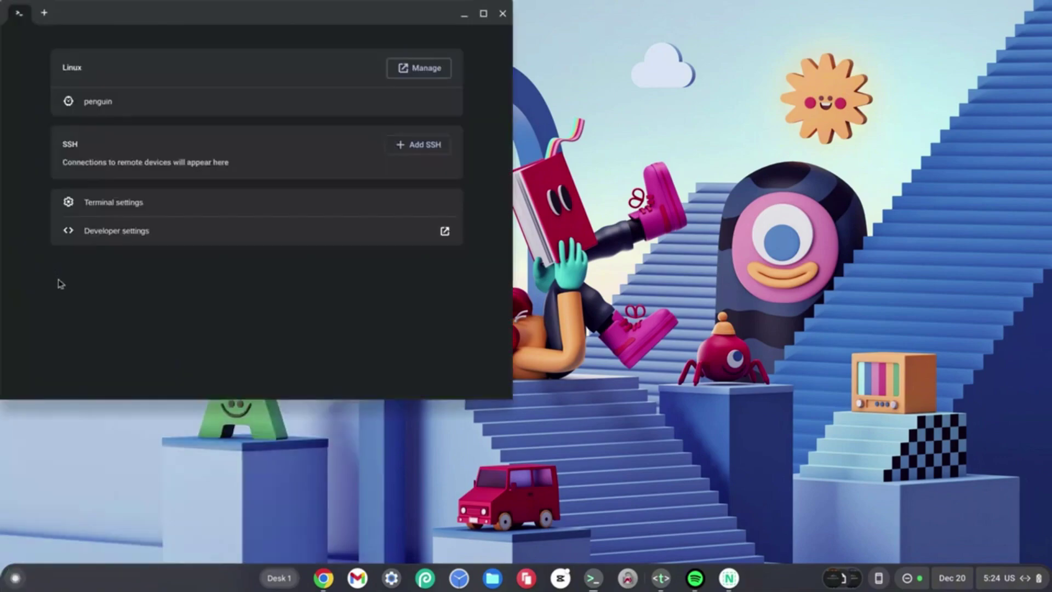
- In the penguin shell, check the Debian version, then run 'sudo apt update' and 'sudo apt upgrade'
{"action": "left_click", "coordinate": [106, 104]}
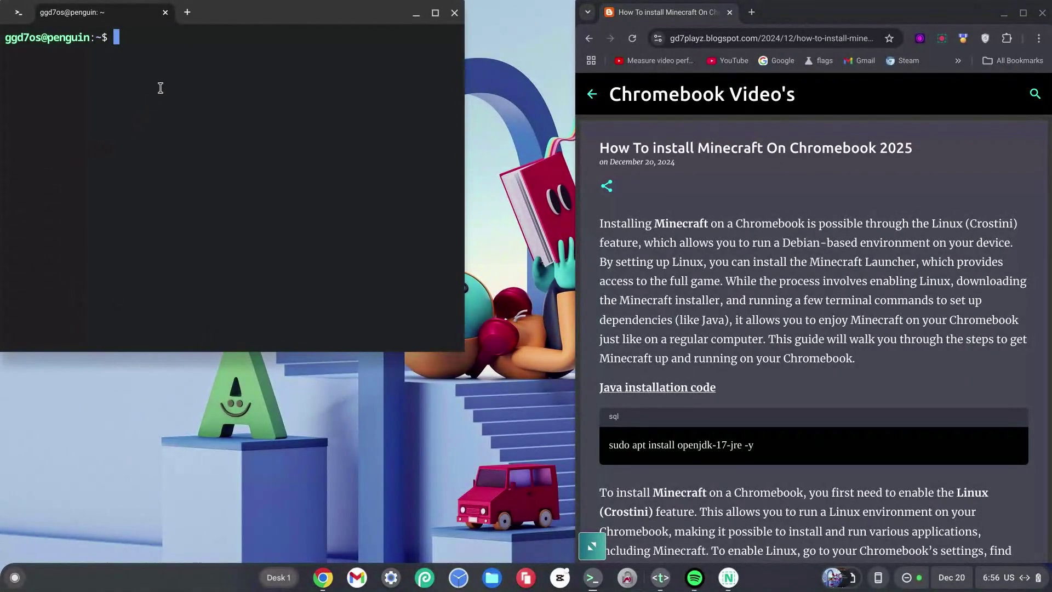
{"action": "type", "text": "c"}
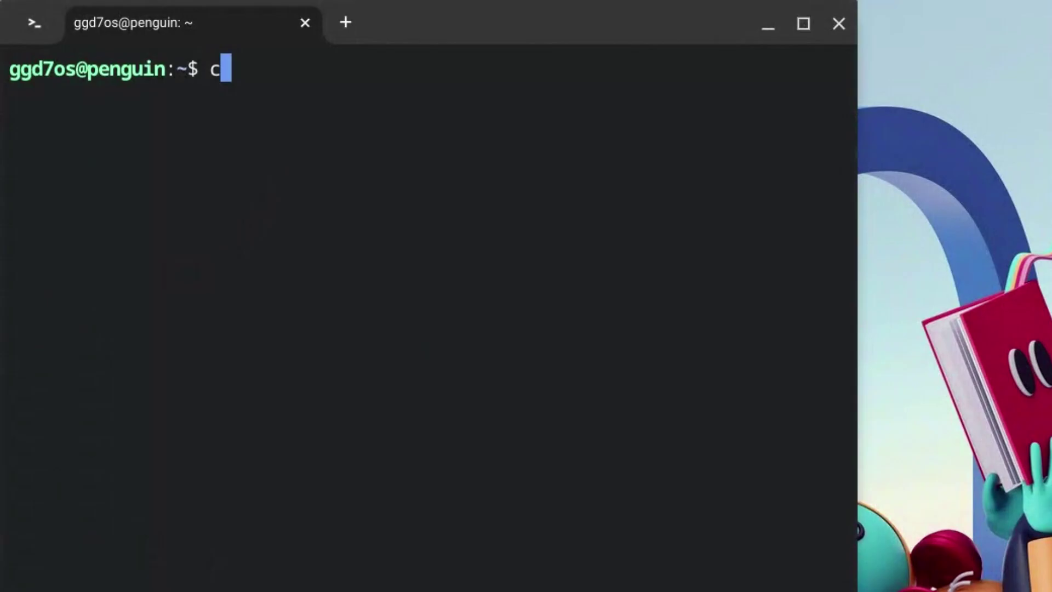
{"action": "type", "text": "at /"}
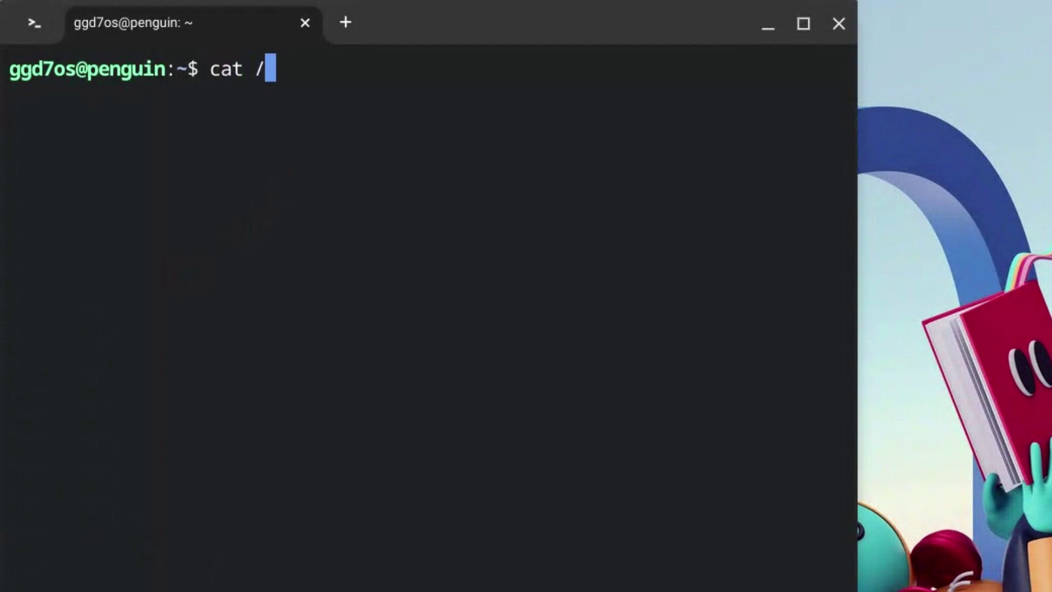
{"action": "type", "text": "etc/"}
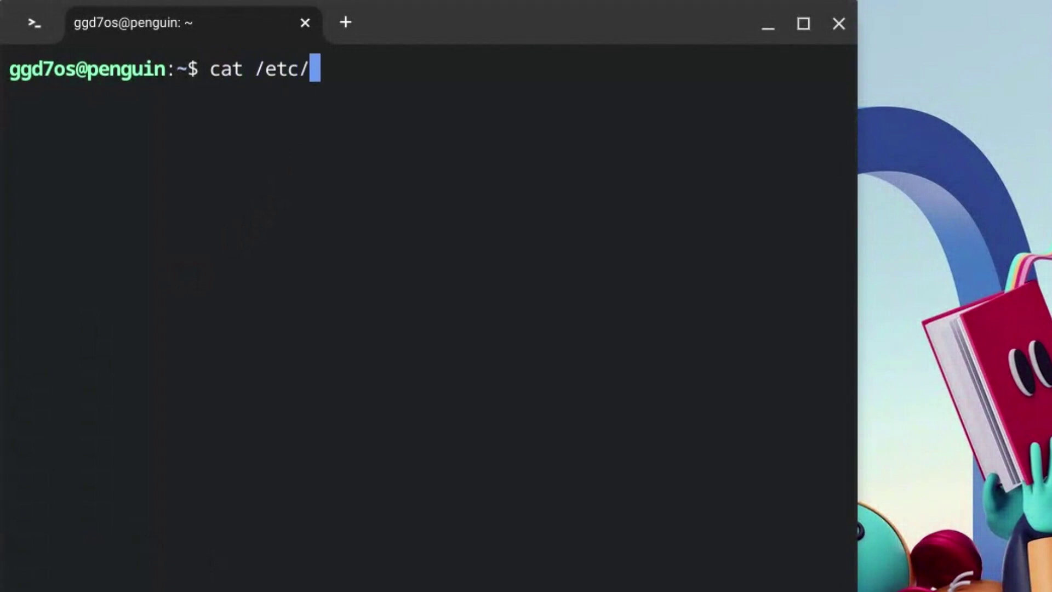
{"action": "type", "text": "debian"}
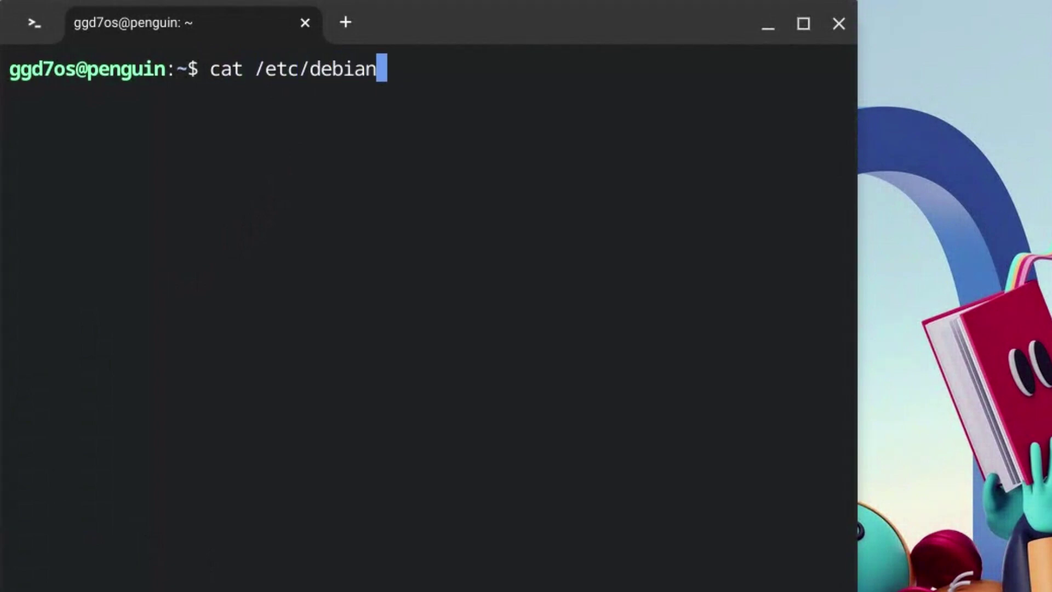
{"action": "type", "text": "_versio"}
{"action": "type", "text": "n"}
{"action": "key", "text": "Return"}
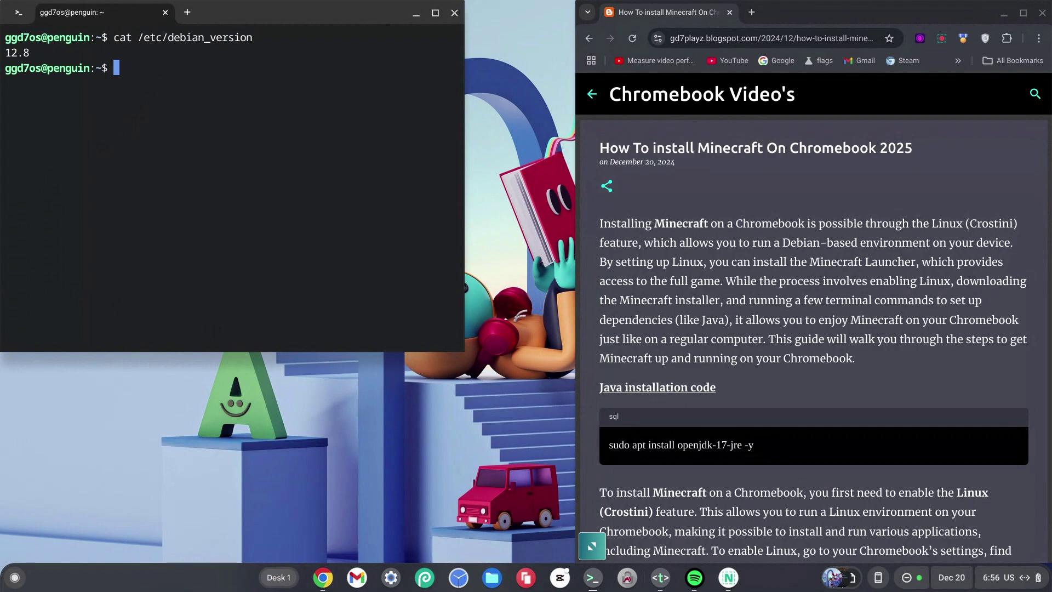
{"action": "type", "text": "sudo "}
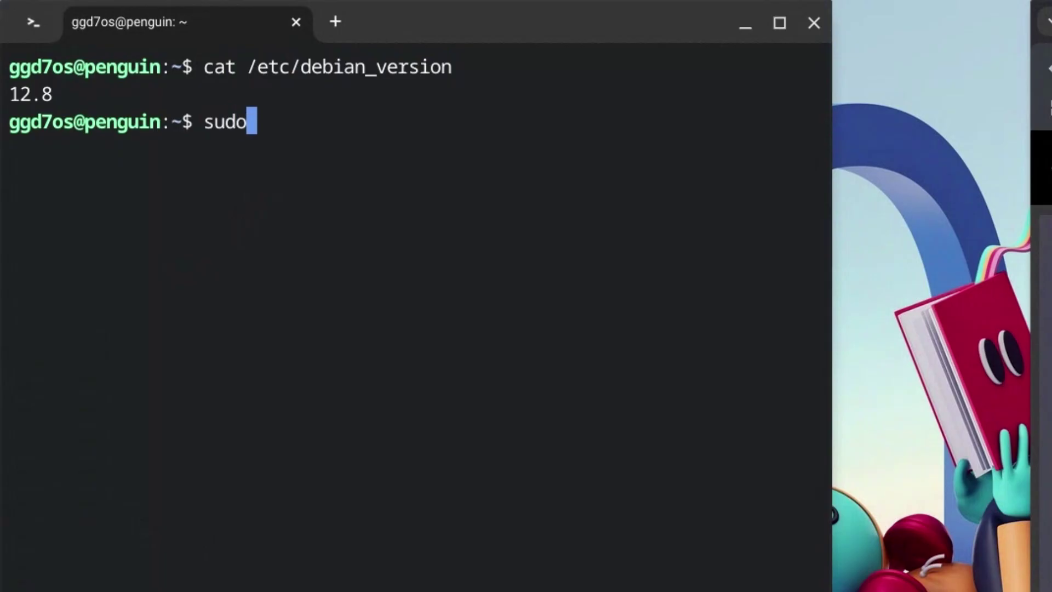
{"action": "type", "text": "apt "}
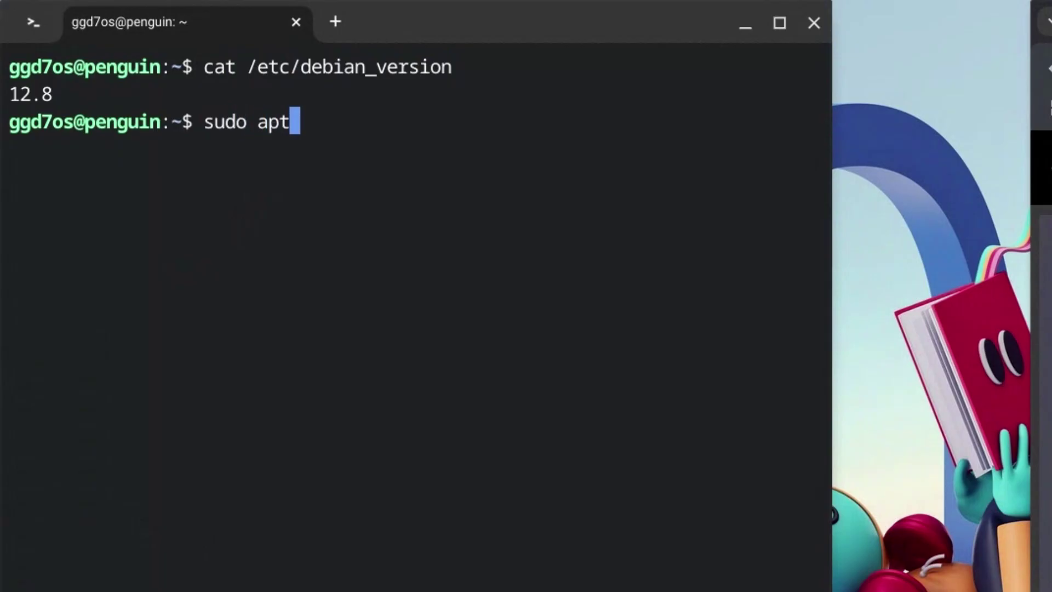
{"action": "type", "text": "update"}
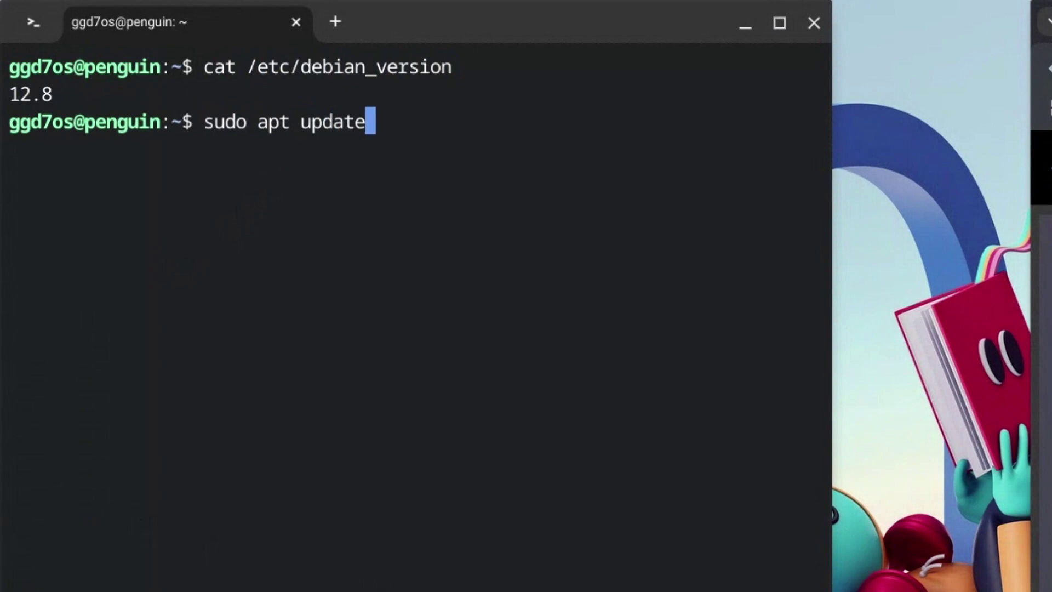
{"action": "key", "text": "Return"}
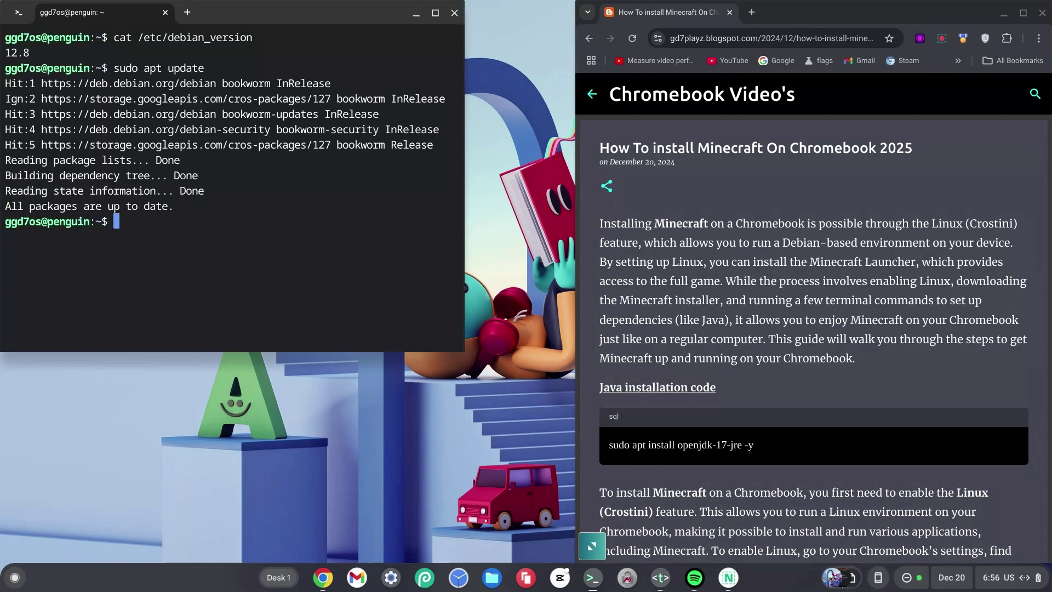
{"action": "type", "text": "s"}
{"action": "type", "text": "udo "}
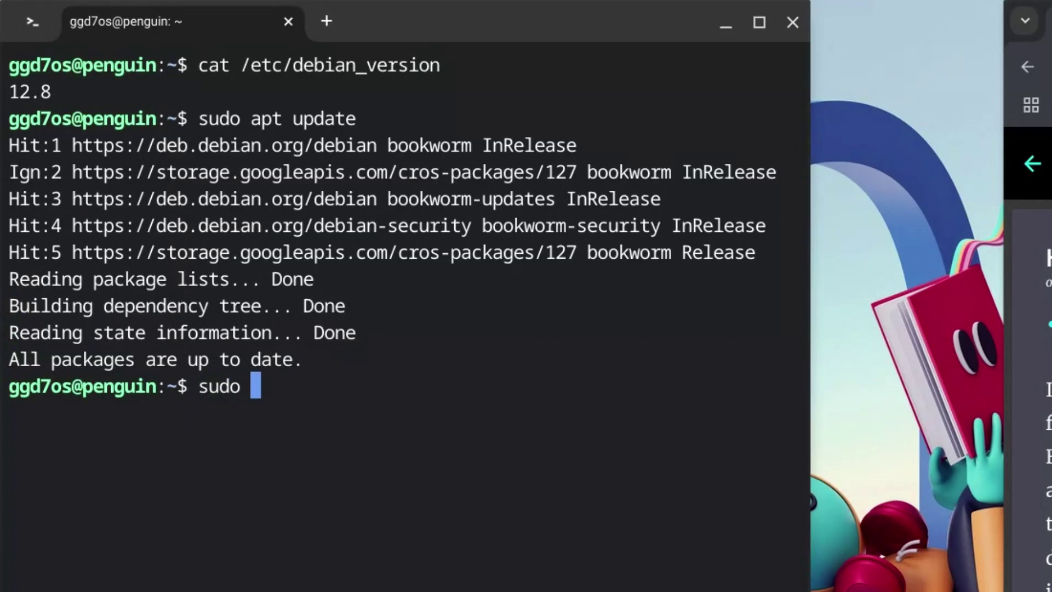
{"action": "type", "text": "apt"}
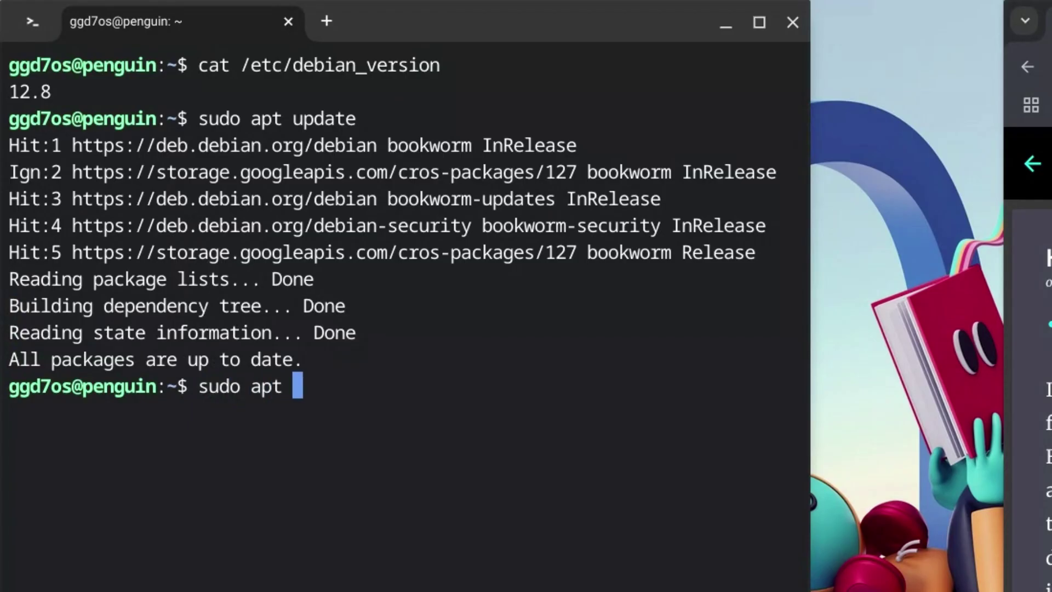
{"action": "type", "text": " upgra"}
{"action": "type", "text": "de"}
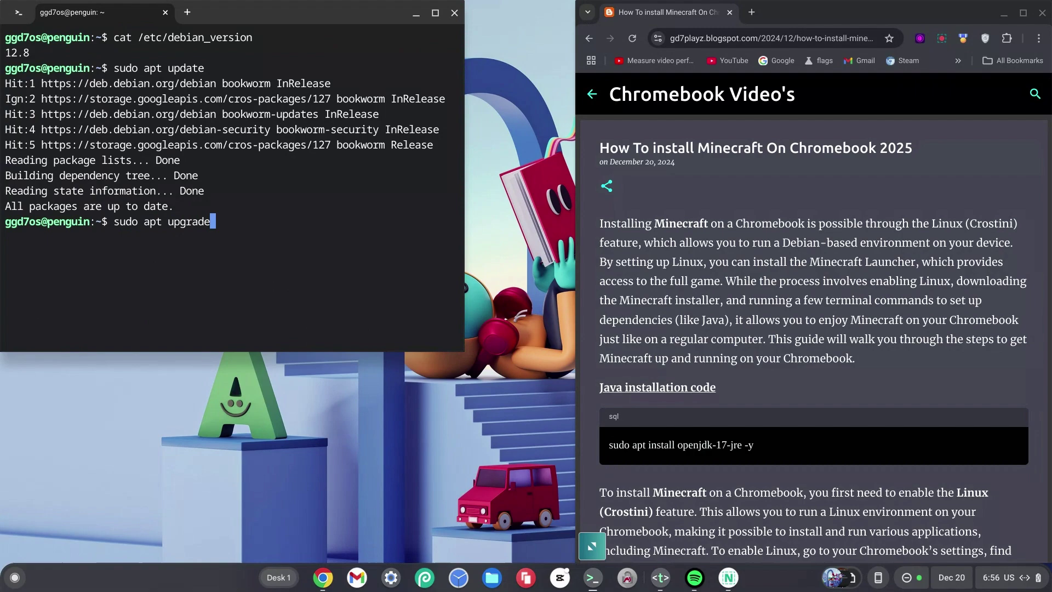
{"action": "key", "text": "Return"}
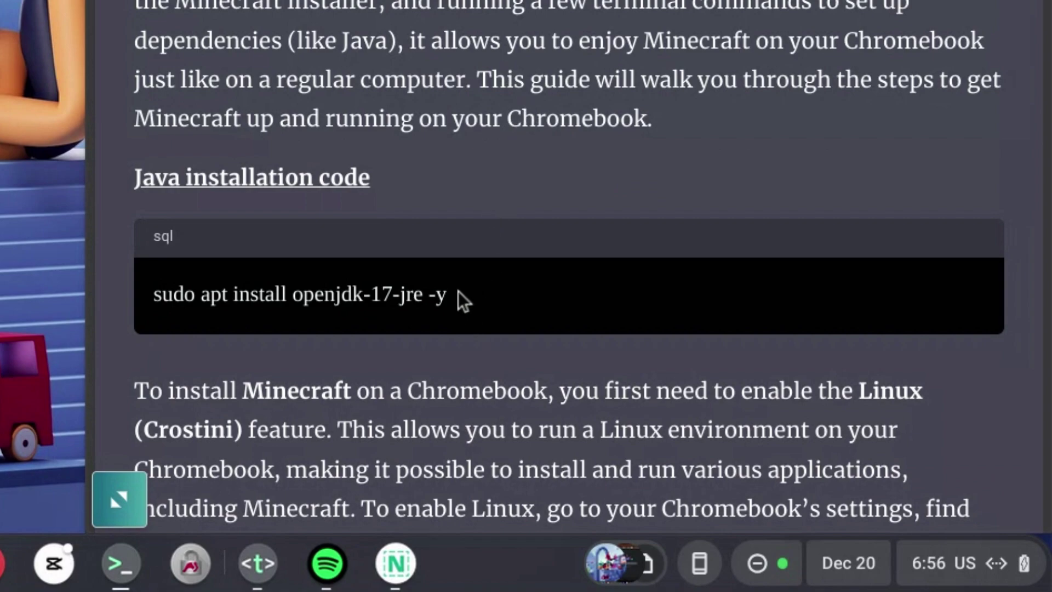
- Paste and run 'sudo apt install openjdk-17-jre -y' from the blog guide
{"action": "left_click_drag", "start_coordinate": [458, 291], "coordinate": [155, 316]}
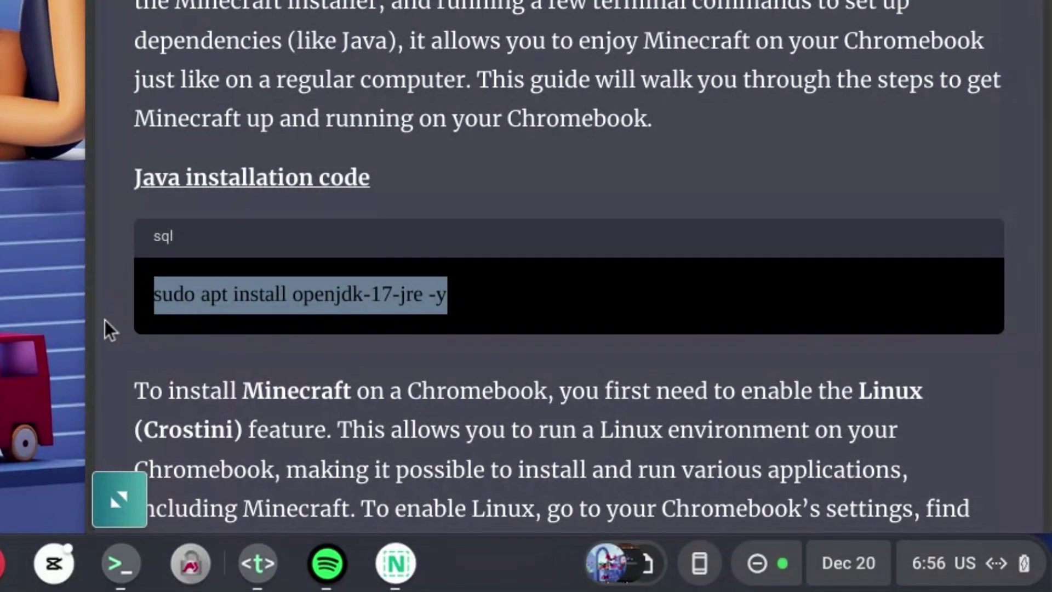
{"action": "right_click", "coordinate": [221, 306]}
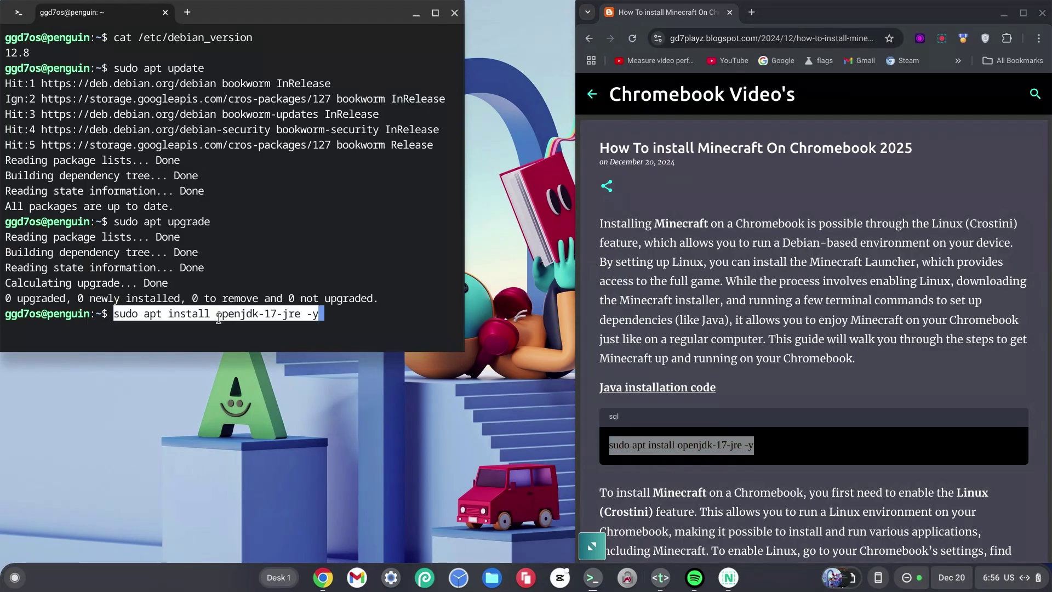
{"action": "key", "text": "Return"}
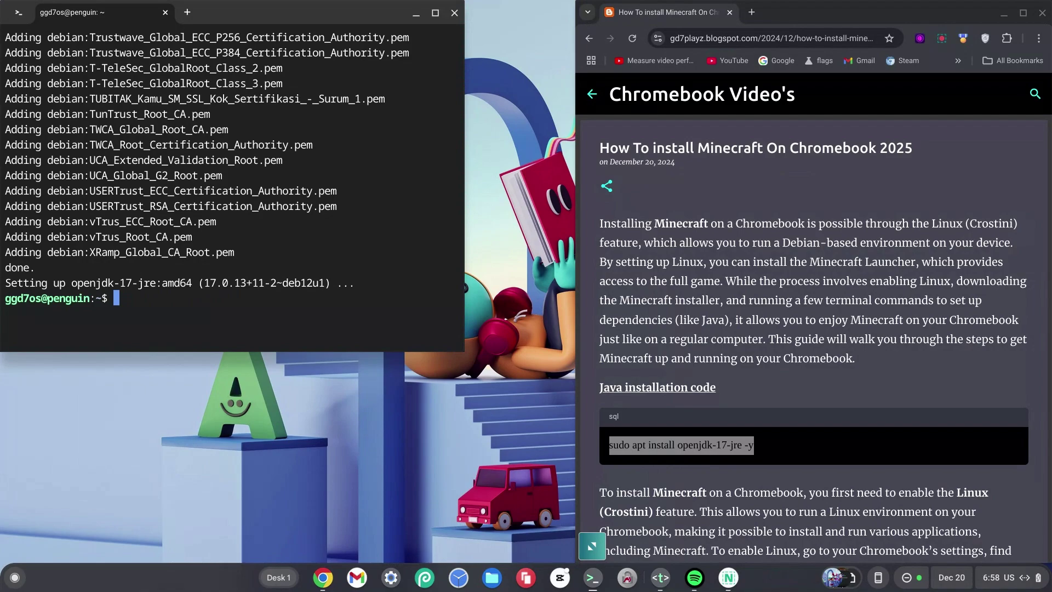
{"action": "type", "text": "s"}
{"action": "type", "text": "udo "}
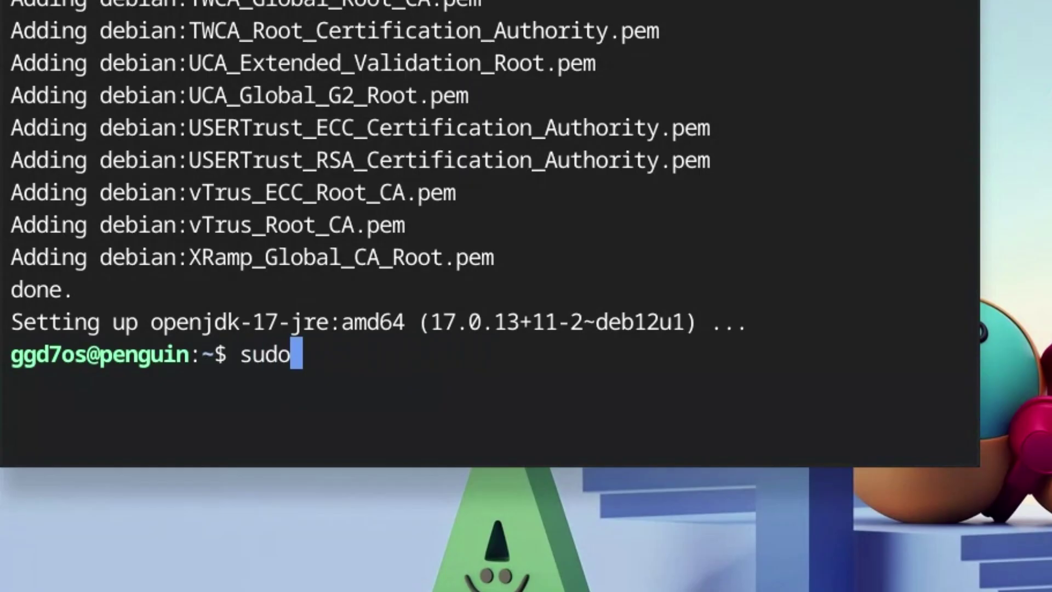
{"action": "type", "text": "dp"}
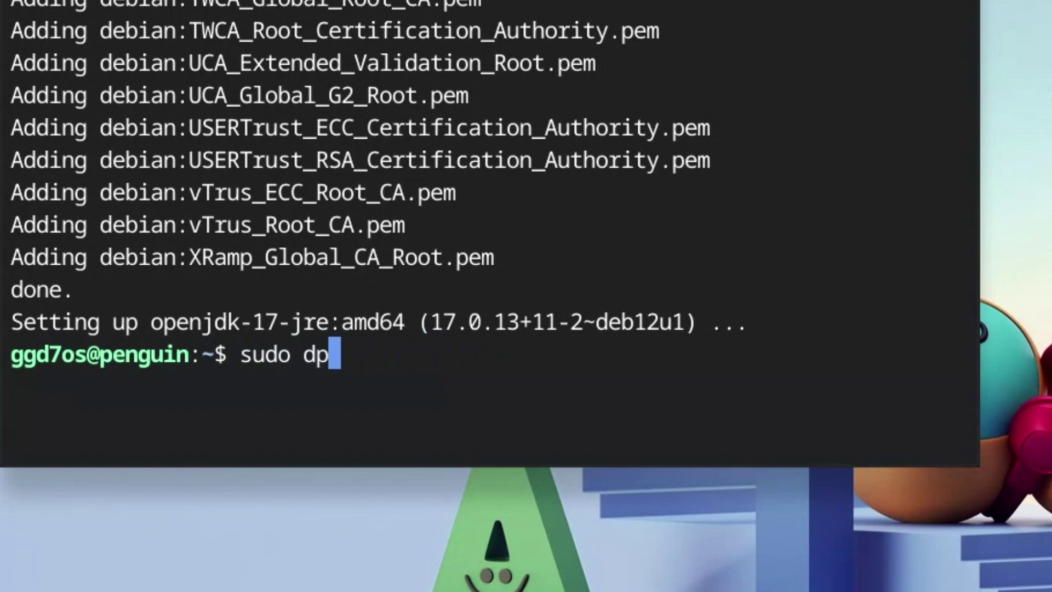
{"action": "type", "text": "kg "}
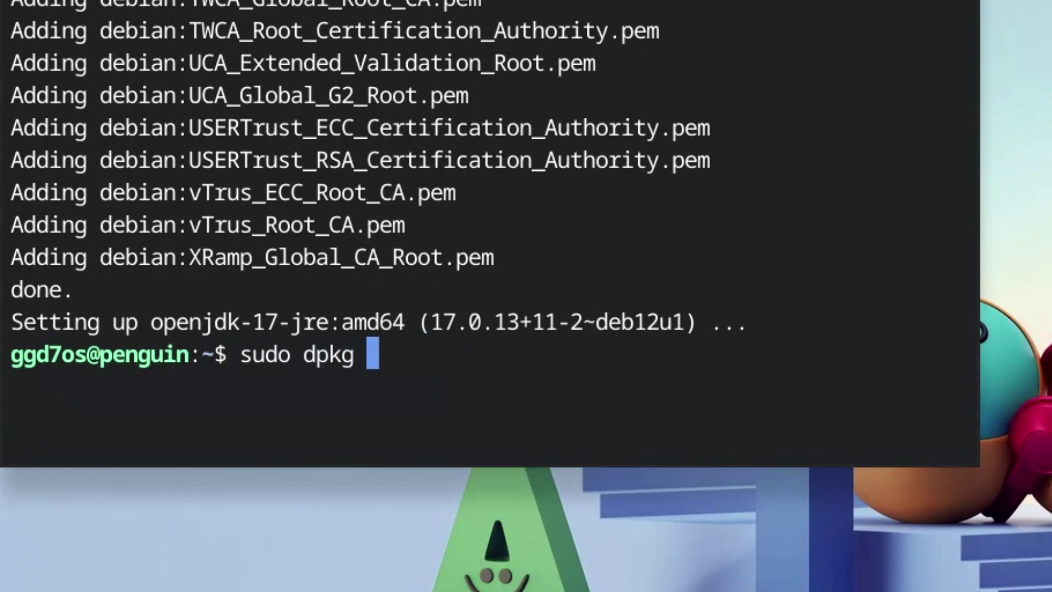
{"action": "type", "text": "-i"}
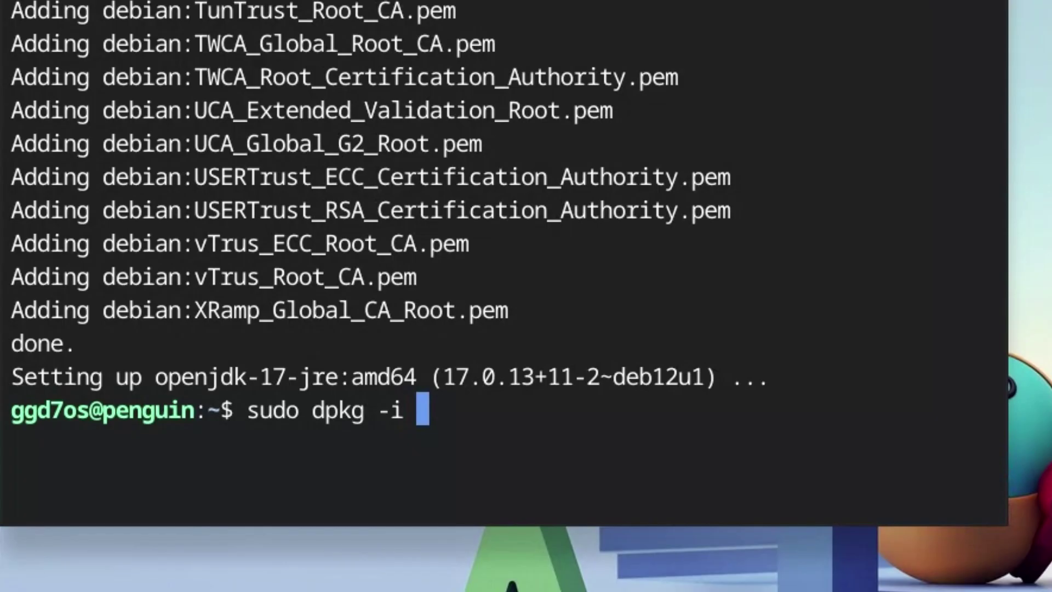
{"action": "type", "text": "Mine"}
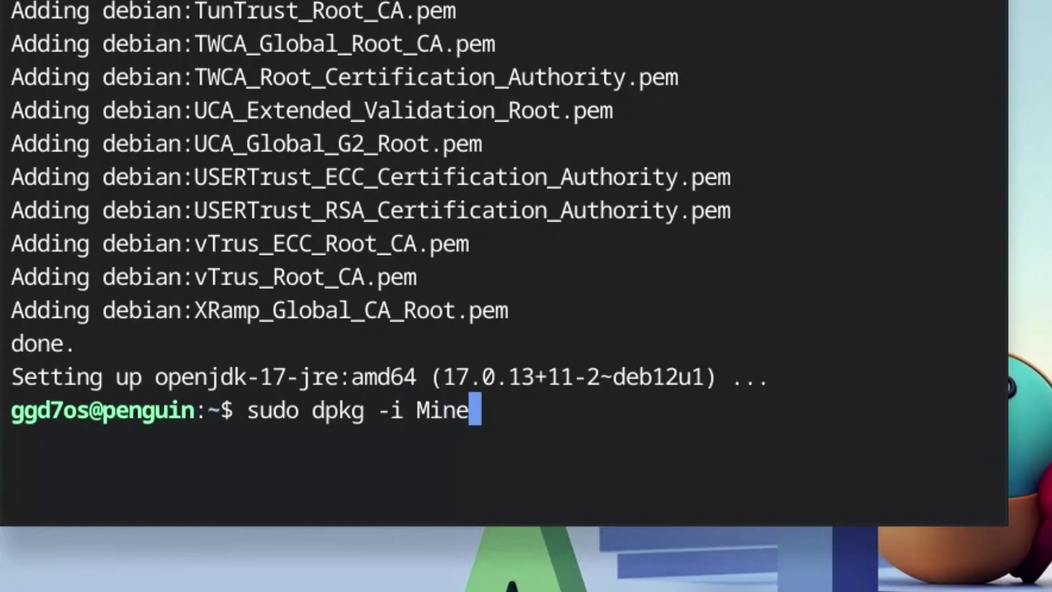
{"action": "type", "text": "craft."}
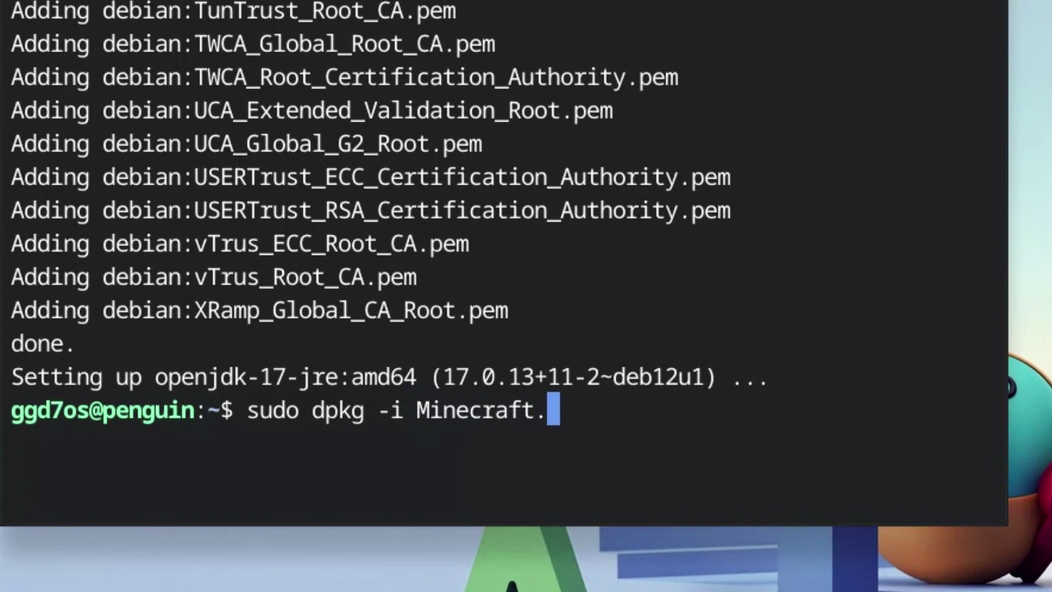
{"action": "type", "text": "deb"}
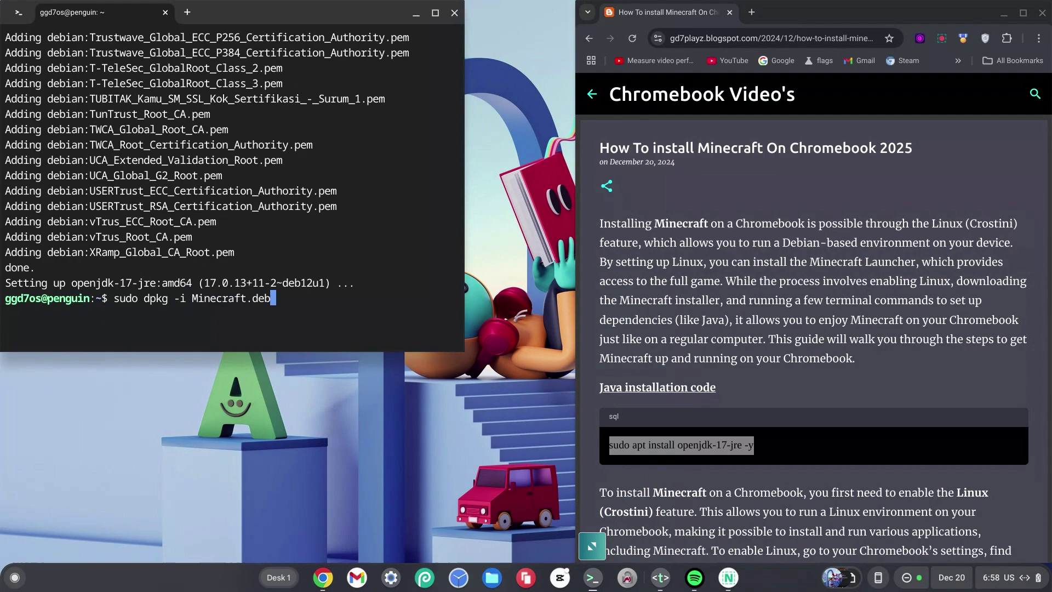
- Run 'sudo dpkg -i Minecraft.deb' to install the launcher package
{"action": "key", "text": "Return"}
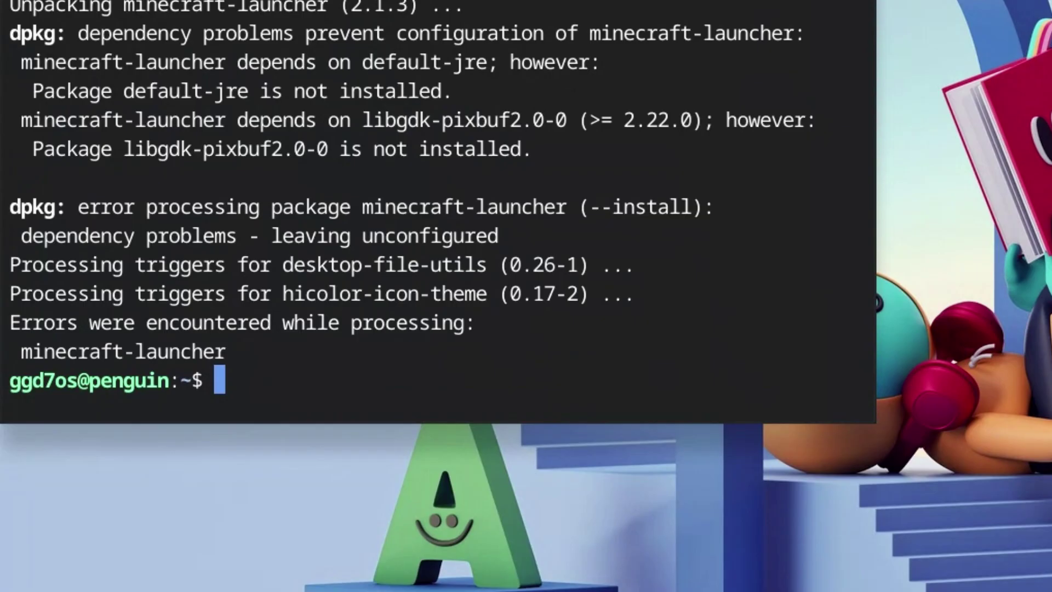
{"action": "type", "text": "su"}
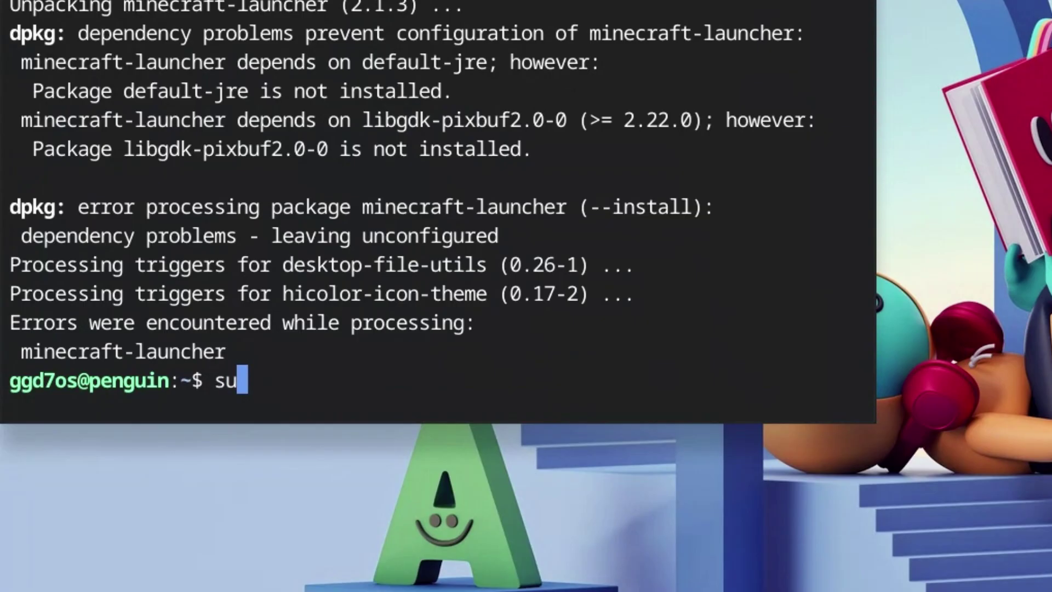
{"action": "type", "text": "do apt "}
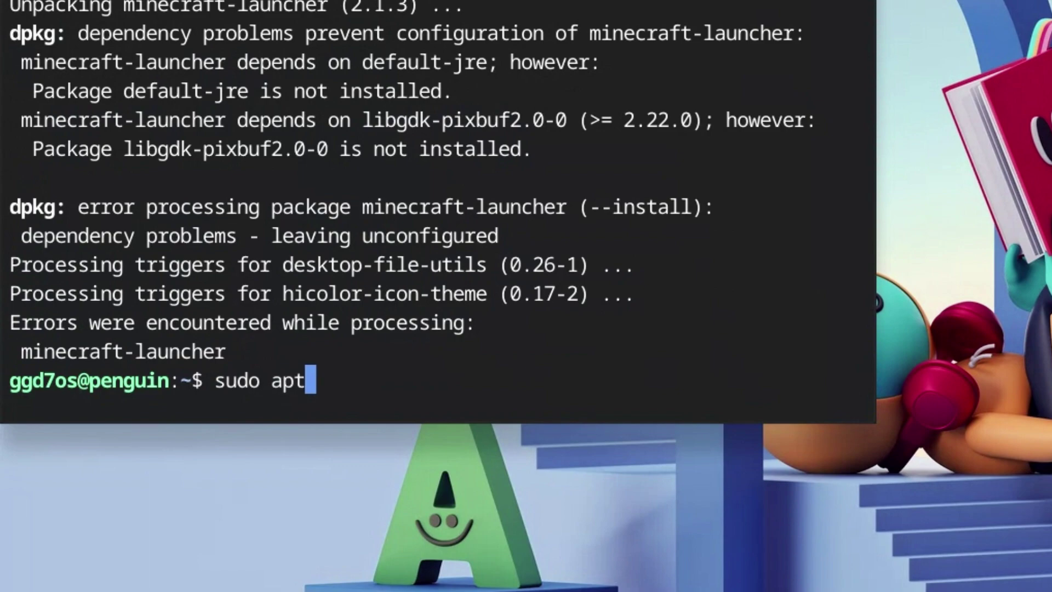
{"action": "type", "text": "-"}
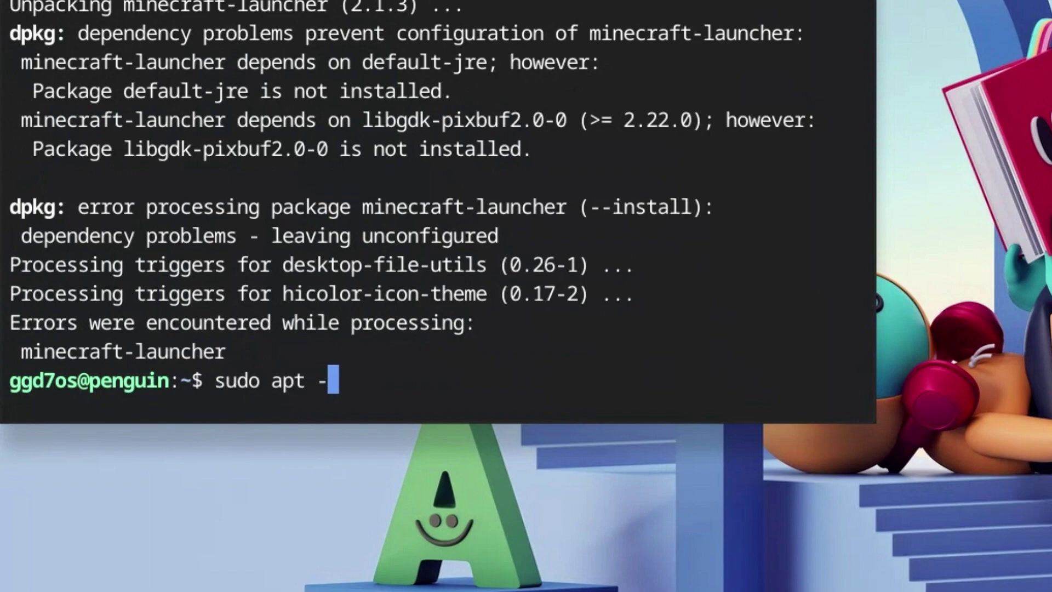
{"action": "type", "text": "f in"}
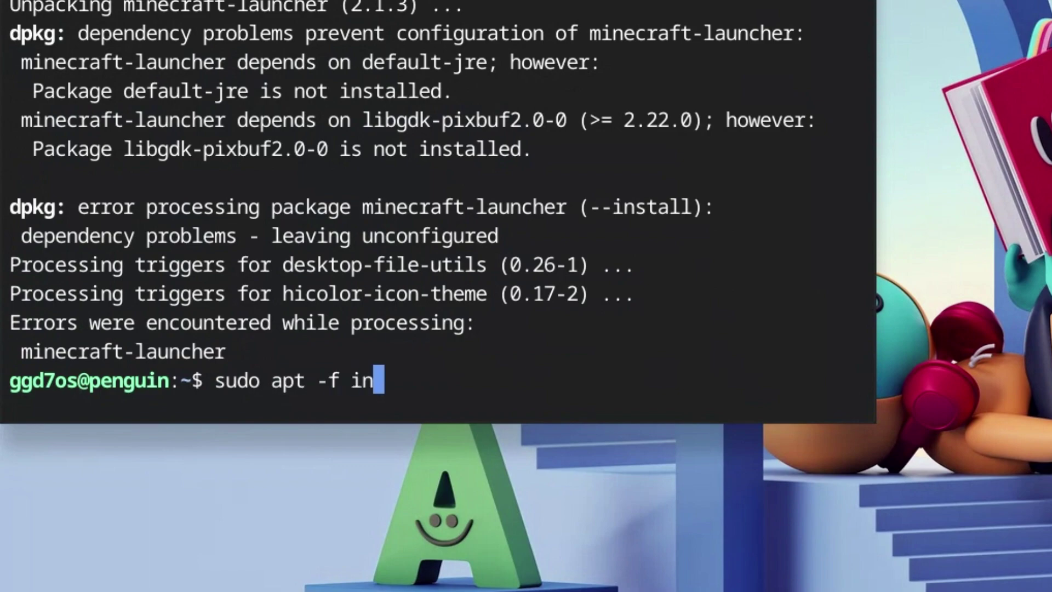
{"action": "type", "text": "sta"}
{"action": "type", "text": "ll"}
- Run 'sudo apt -f install' and answer y to install the missing dependencies
{"action": "key", "text": "Return"}
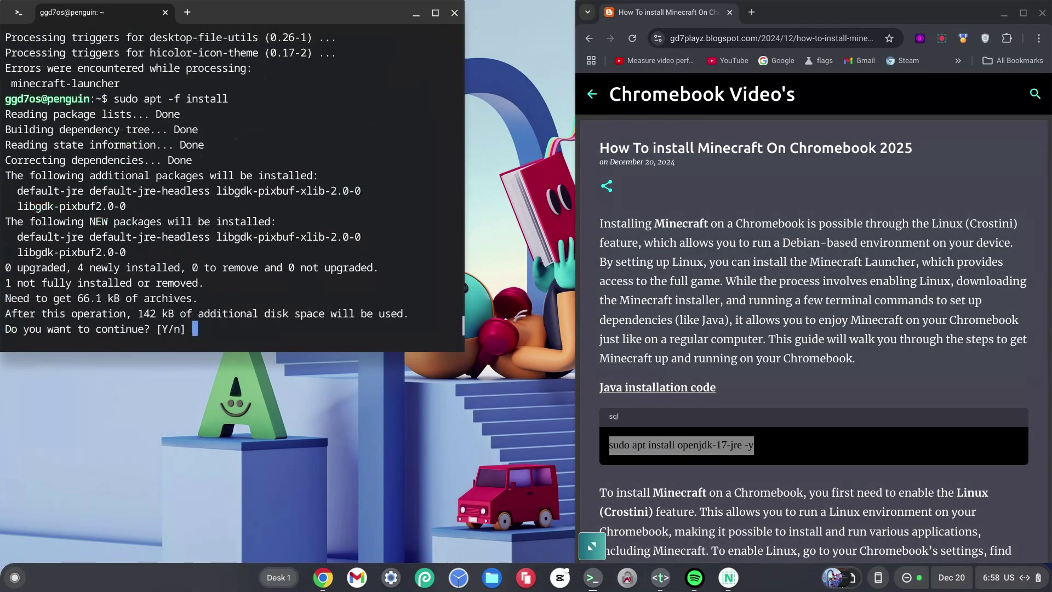
{"action": "type", "text": "y"}
{"action": "key", "text": "Return"}
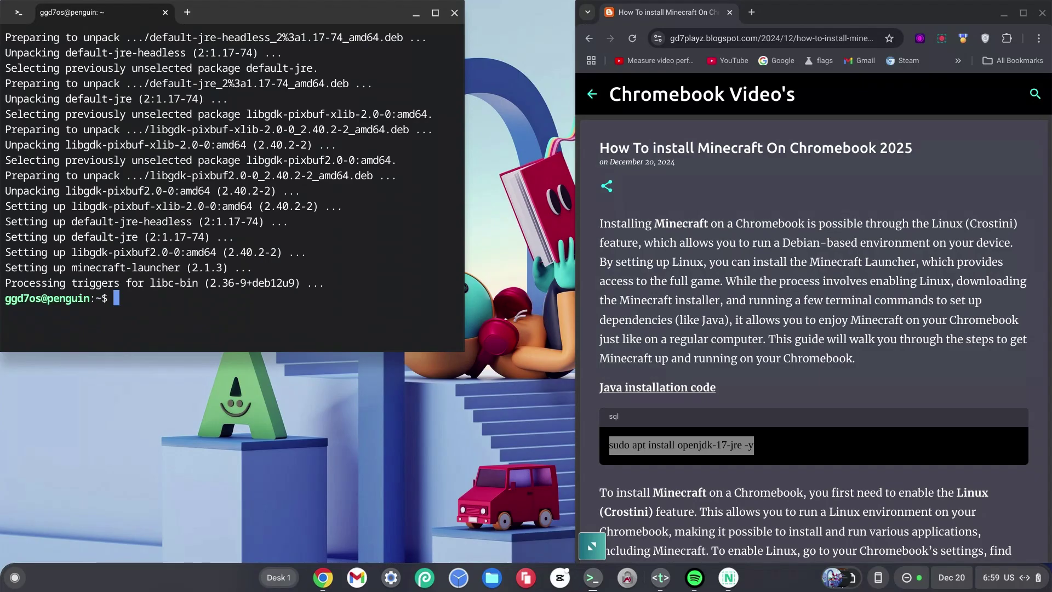
{"action": "type", "text": "minecraft"}
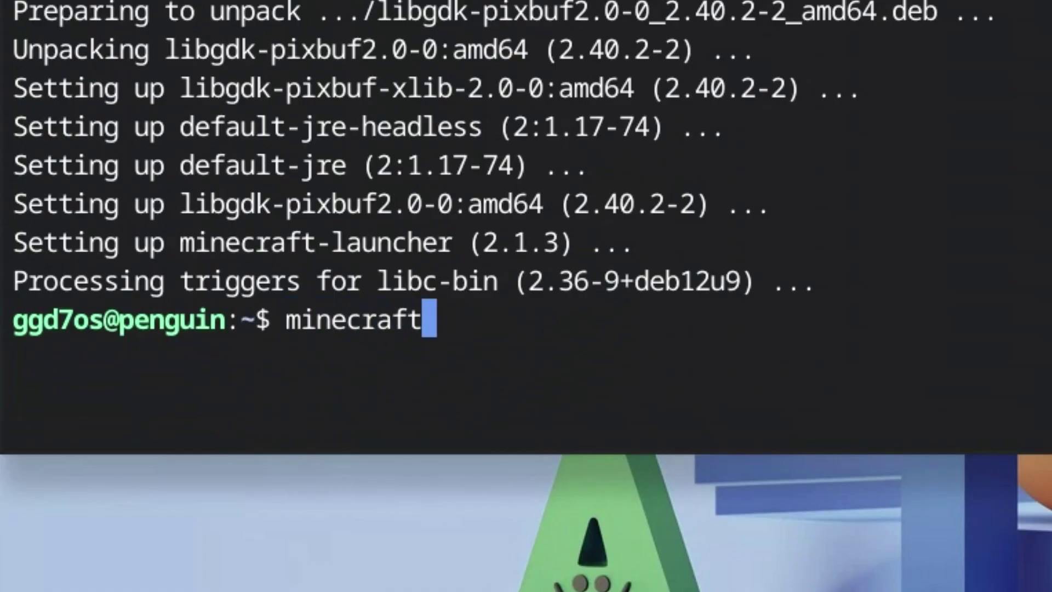
{"action": "type", "text": "-launc"}
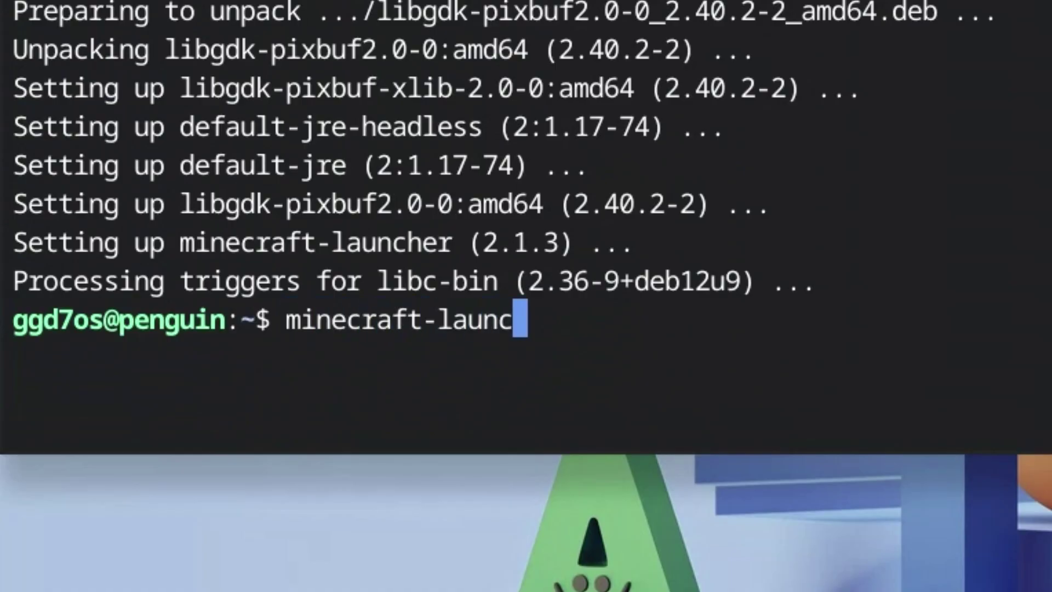
{"action": "type", "text": "her"}
- Run minecraft-launcher from the Terminal prompt to bring up the launcher's Home page
{"action": "key", "text": "Return"}
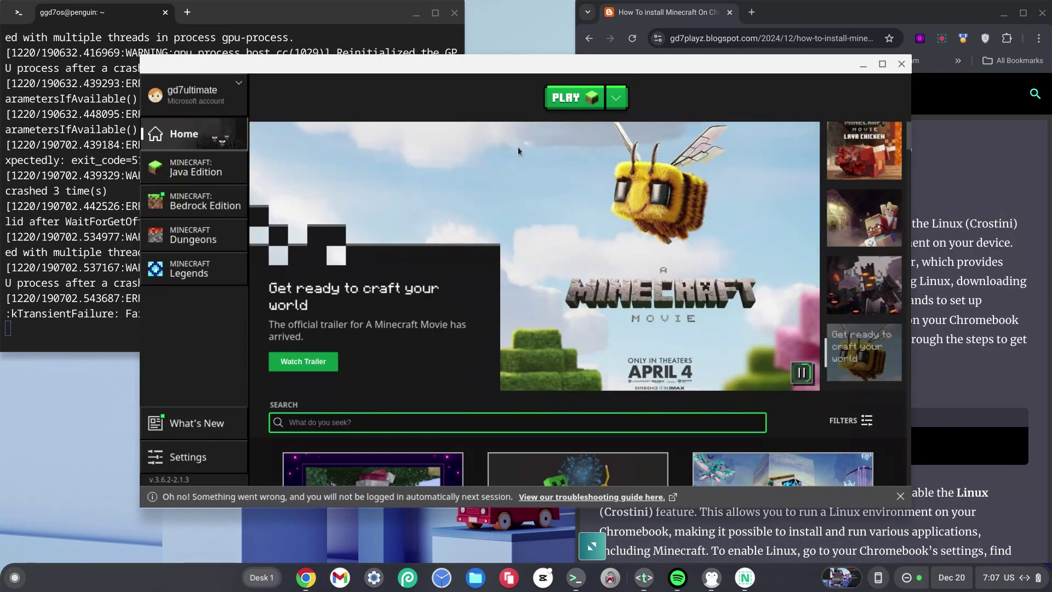
- Select Minecraft: Java Edition in the launcher sidebar
{"action": "left_click", "coordinate": [188, 173]}
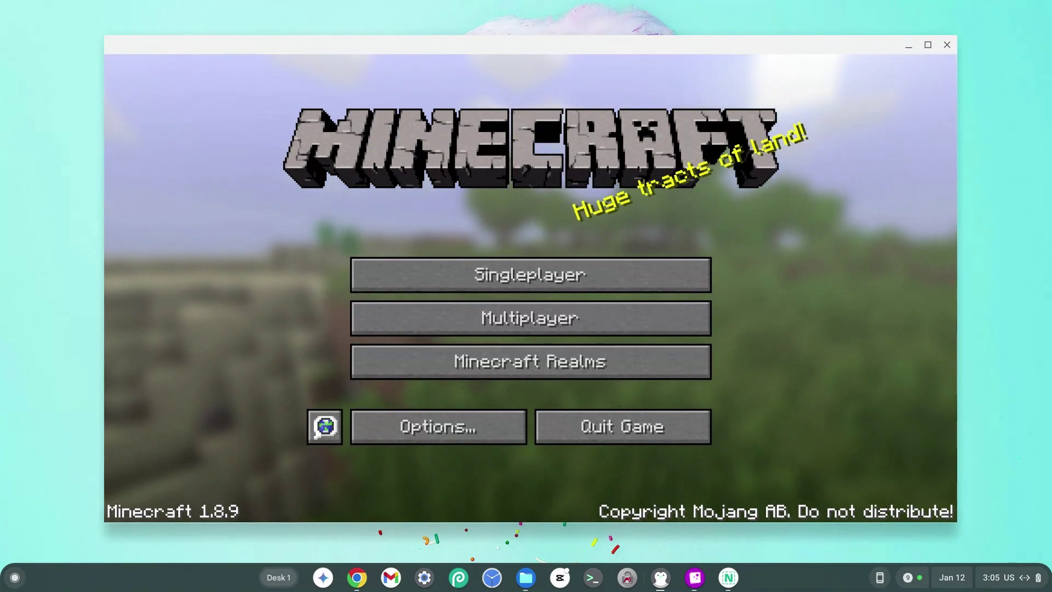
- Go to Singleplayer and open the Create New World screen, keeping name New World and Survival mode
{"action": "left_click", "coordinate": [597, 275]}
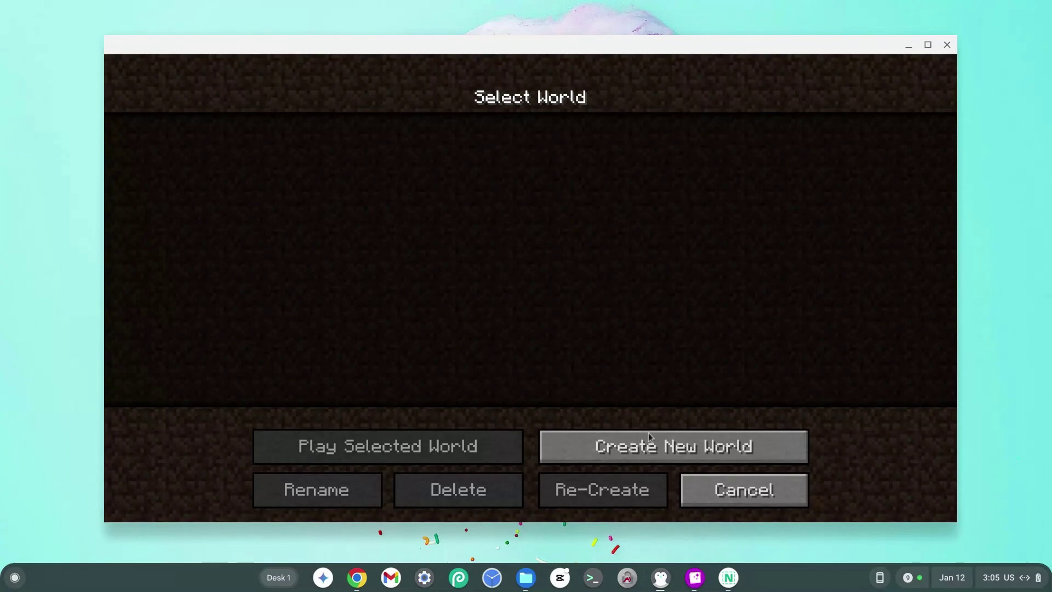
{"action": "left_click", "coordinate": [649, 450]}
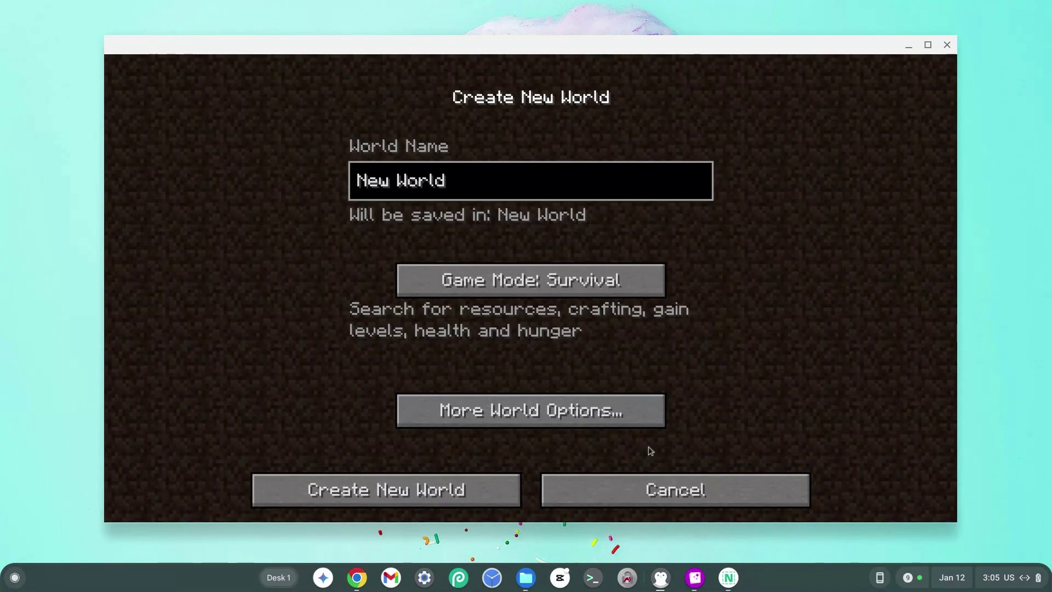